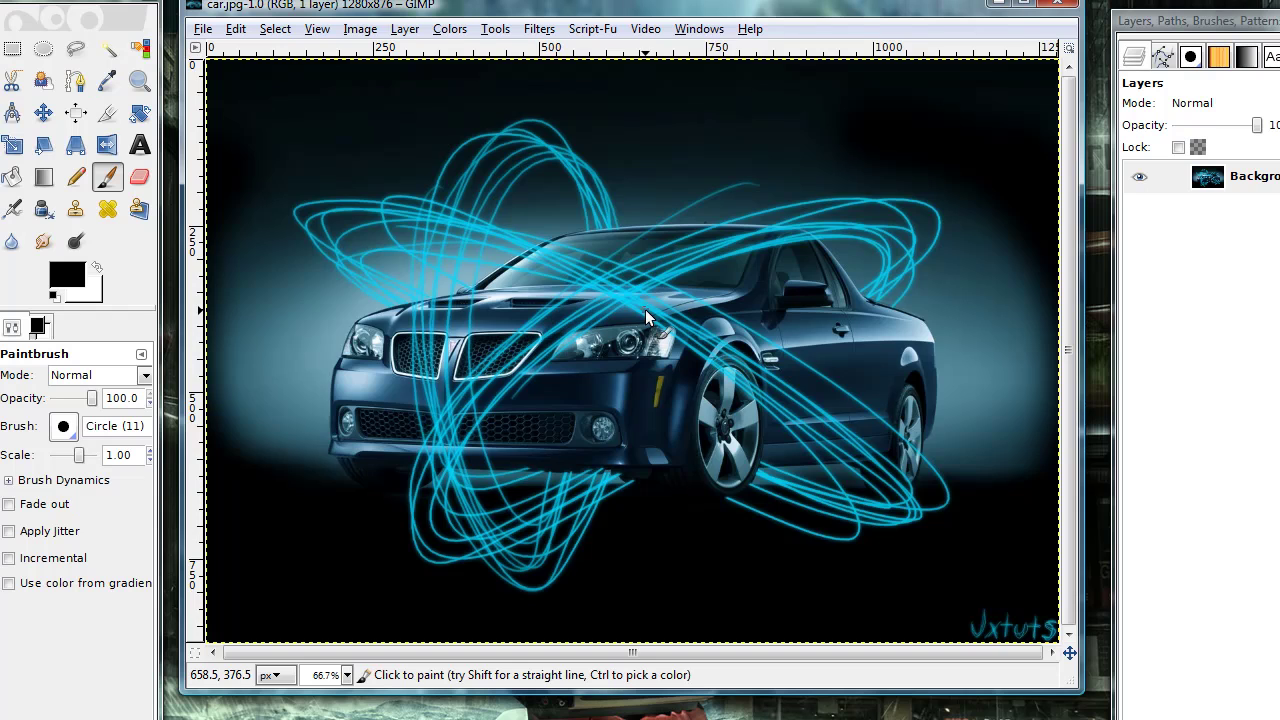
Look over the finished example, then copy the original Pontiac photo from the browser page
scroll(644, 309, "up", 1, "ctrl")
scroll(644, 309, "down", 1)
scroll(644, 310, "down", 1, "ctrl")
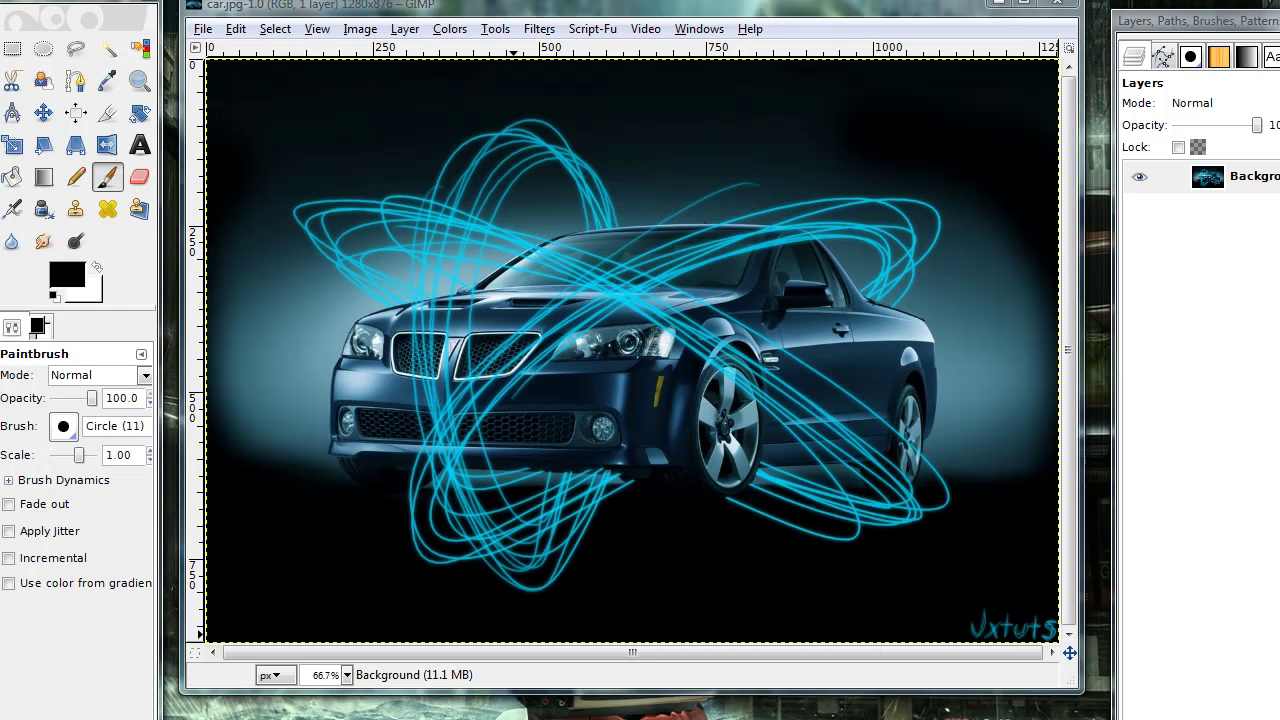
key("alt+Tab")
right_click(552, 366)
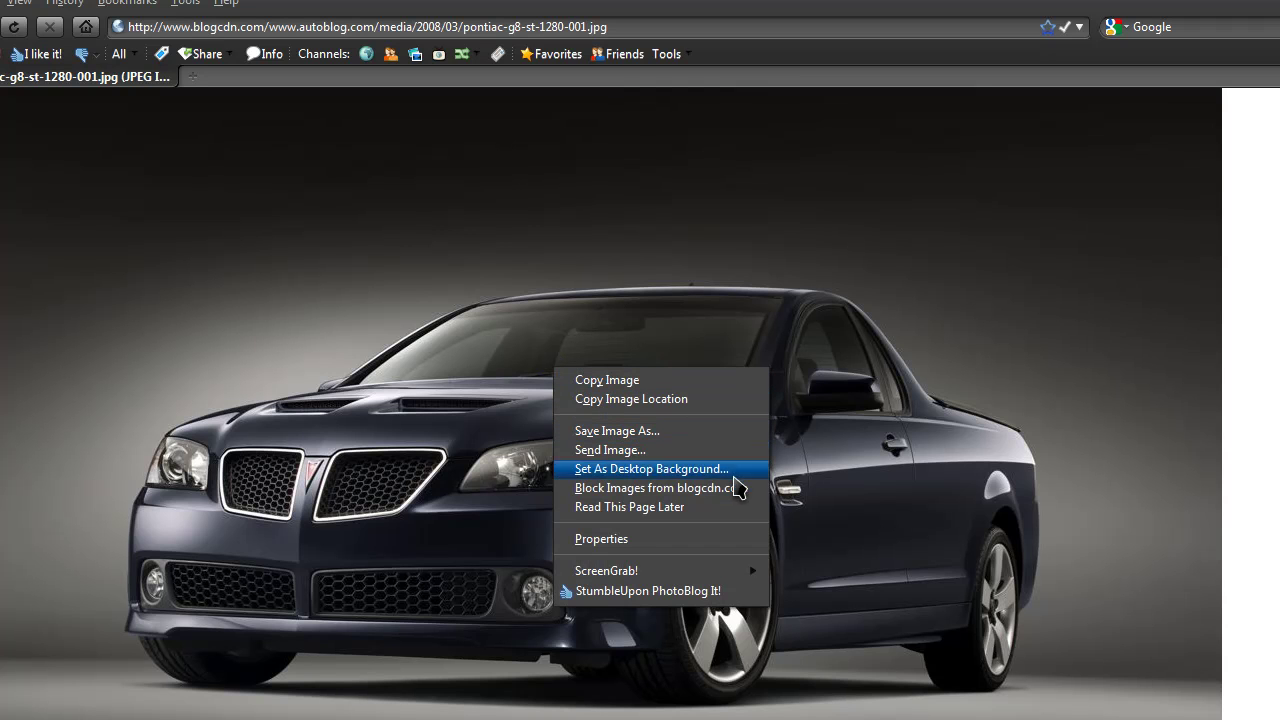
left_click(721, 381)
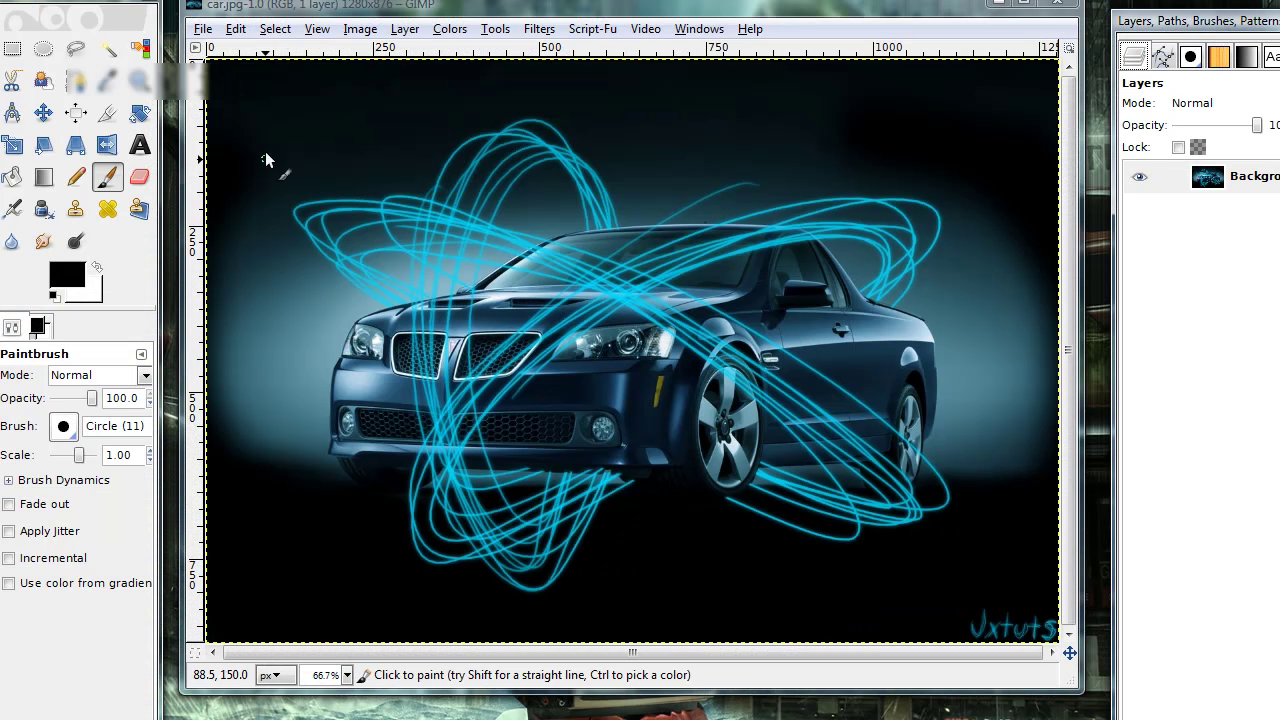
Dismiss the Open dialog and create a new 1280x876 image
left_click(203, 30)
left_click(228, 92)
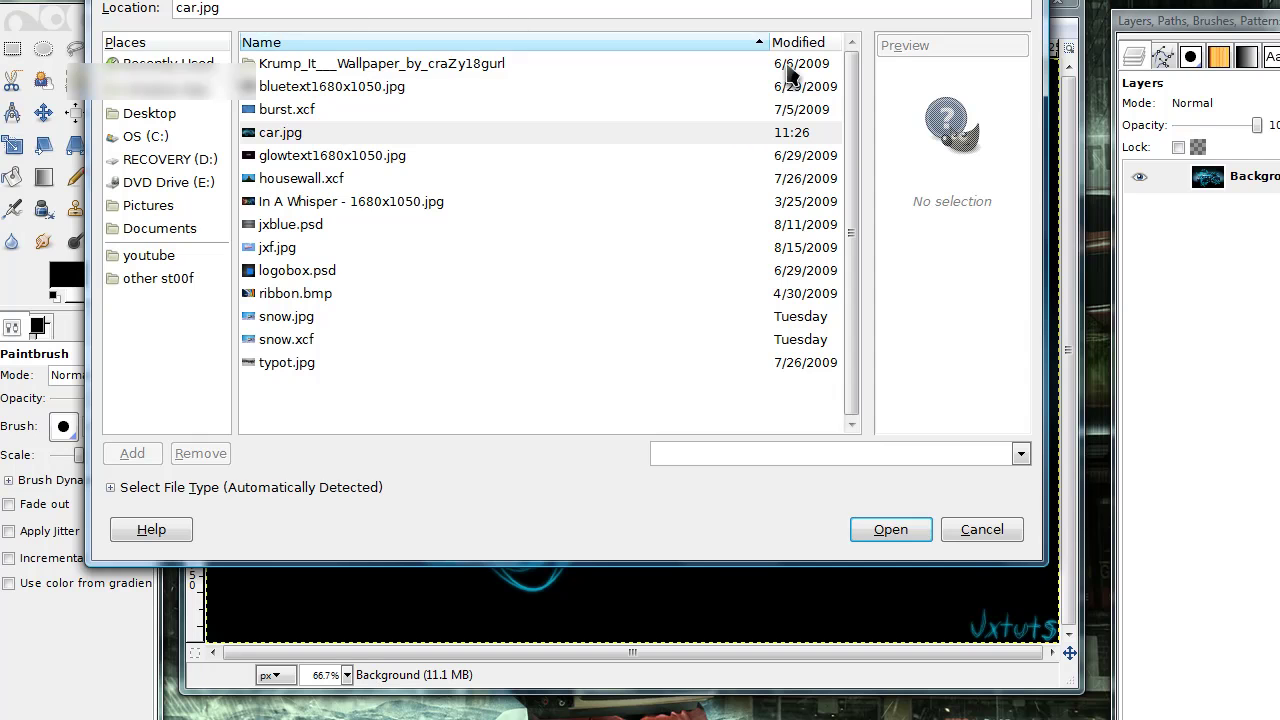
left_click(1010, 530)
left_click(203, 29)
left_click(228, 46)
left_click(673, 402)
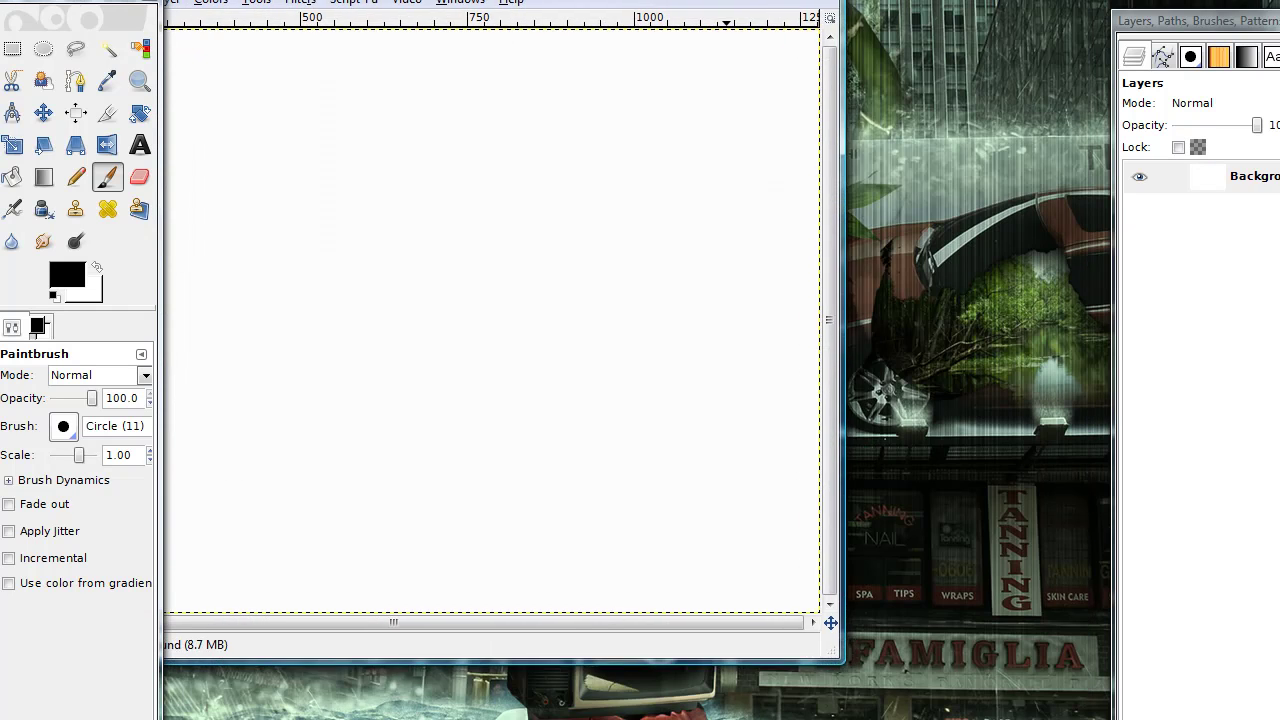
Paste the car photo and anchor it into the Background layer
key("ctrl+v")
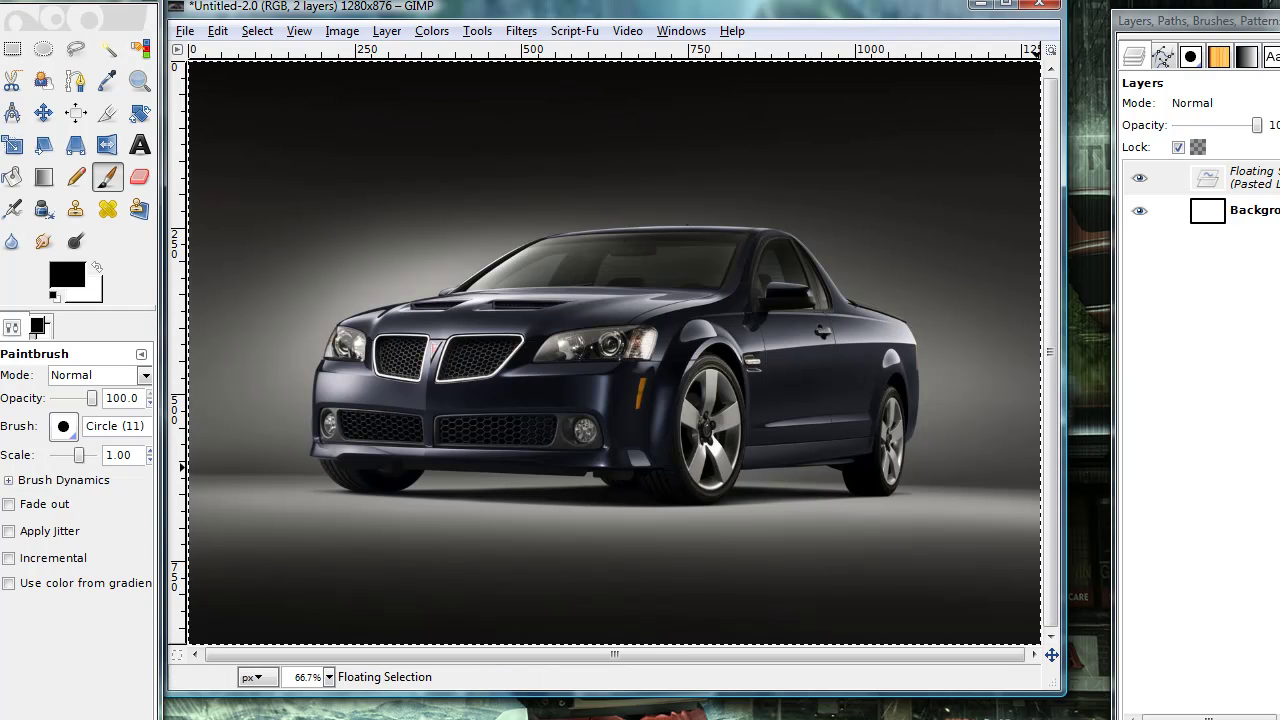
left_click_drag(1186, 22, 1134, 0)
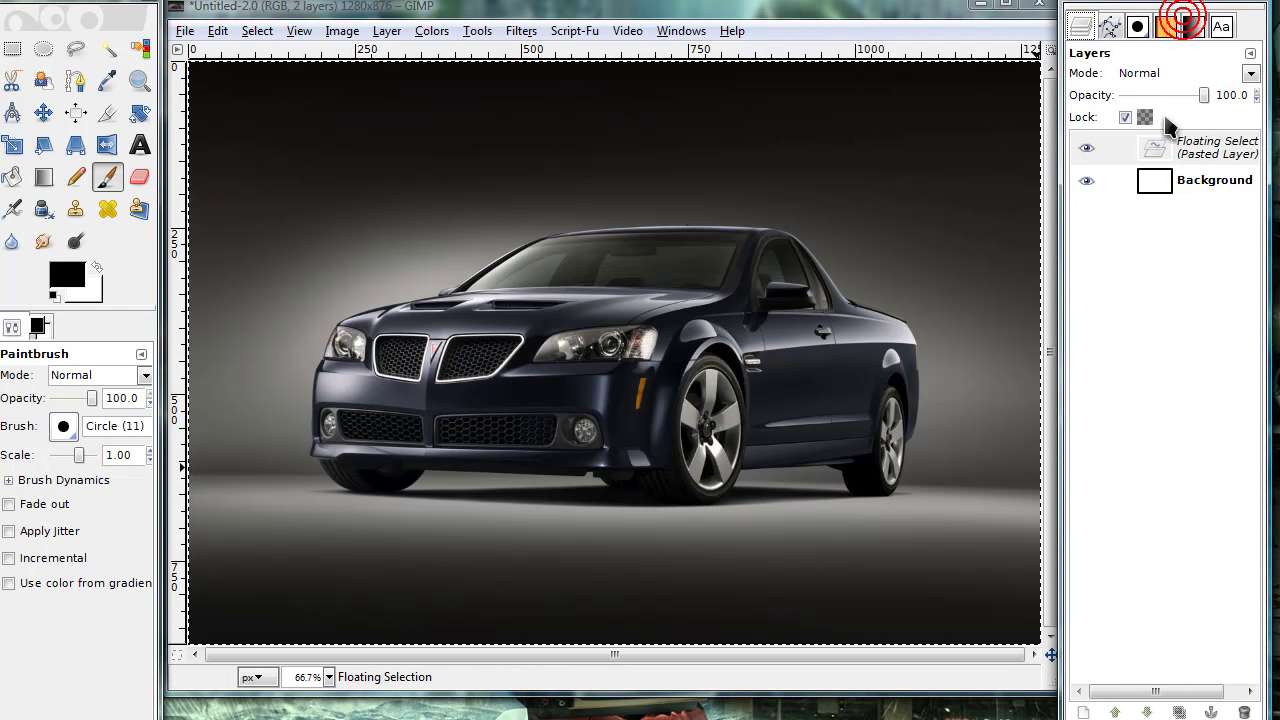
left_click(1211, 711)
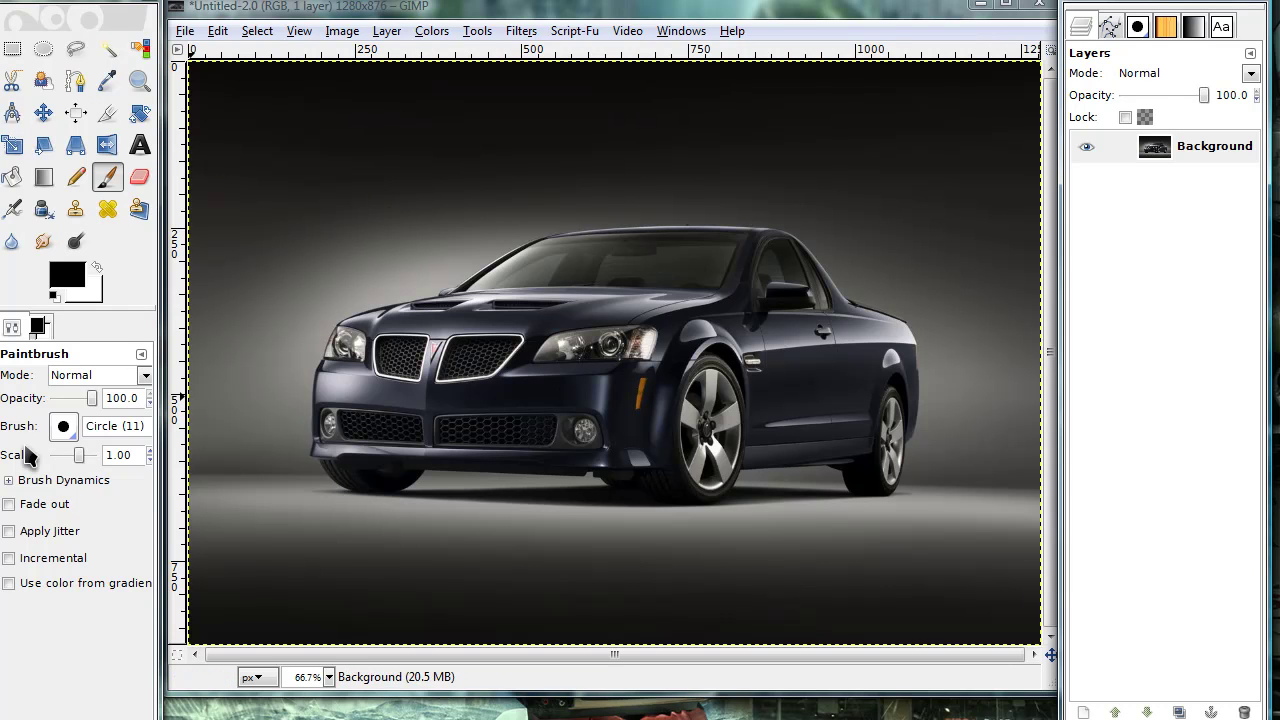
Pick the large fuzzy brush and add a new layer above the photo
left_click(62, 427)
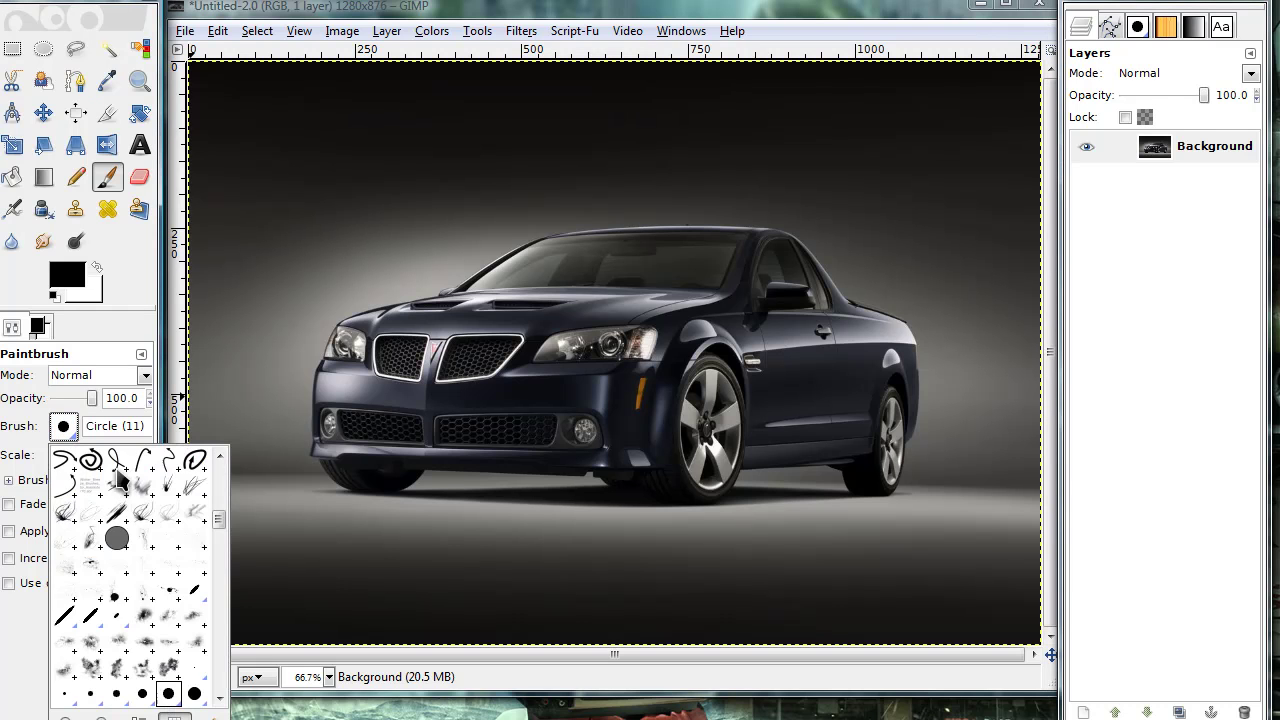
scroll(160, 528, "up", 3)
scroll(160, 528, "up", 1)
left_click(157, 484)
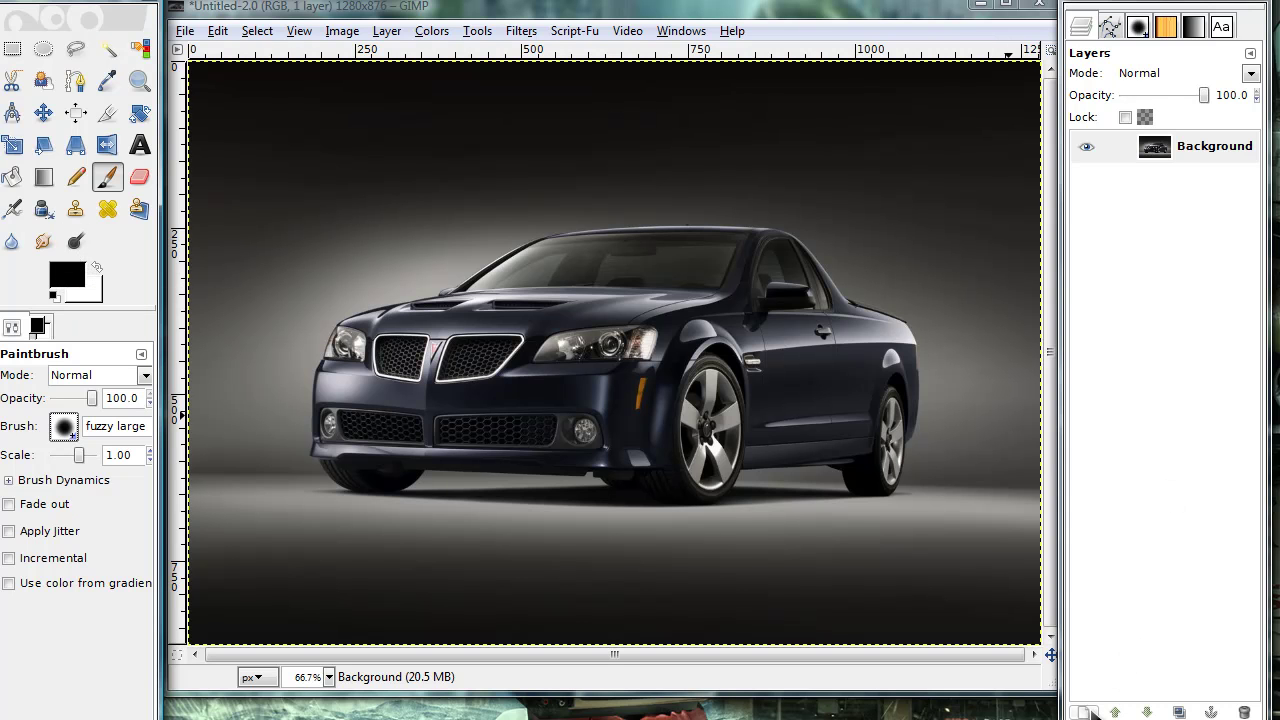
left_click(1085, 712)
key("Return")
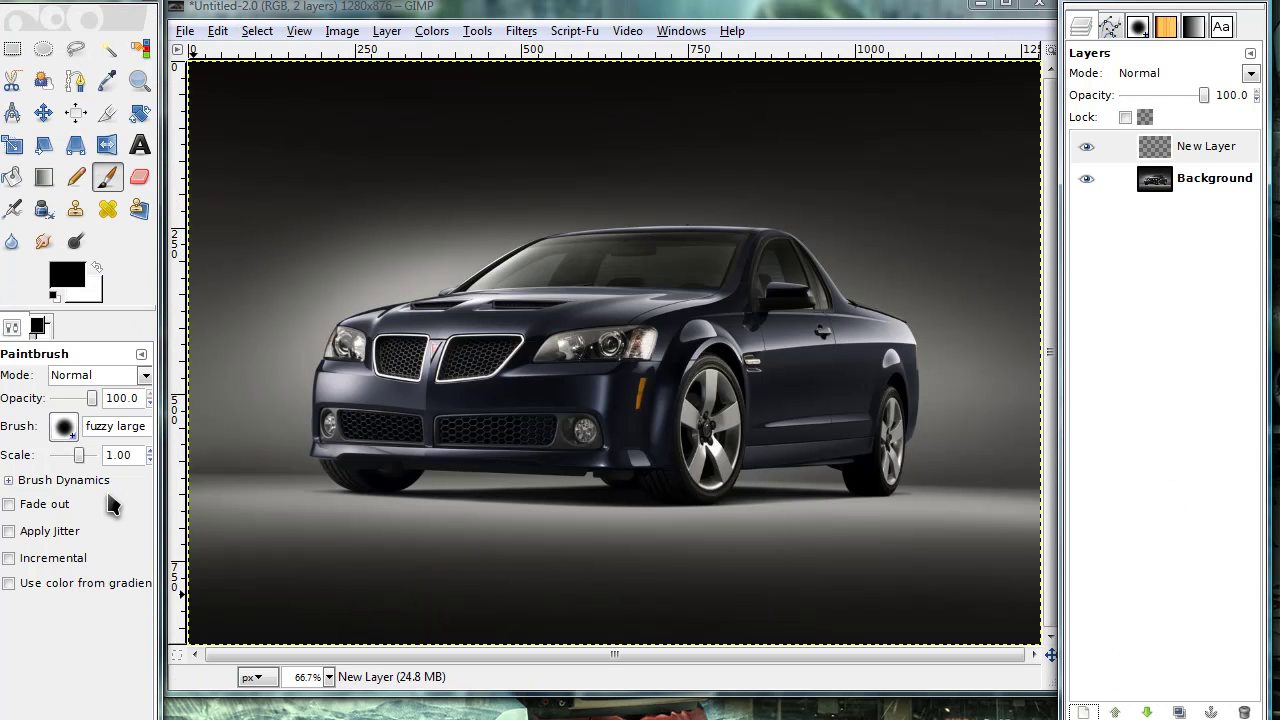
Shrink the brush and paint black over the image bottom and upper-left corner
left_click_drag(79, 455, 74, 456)
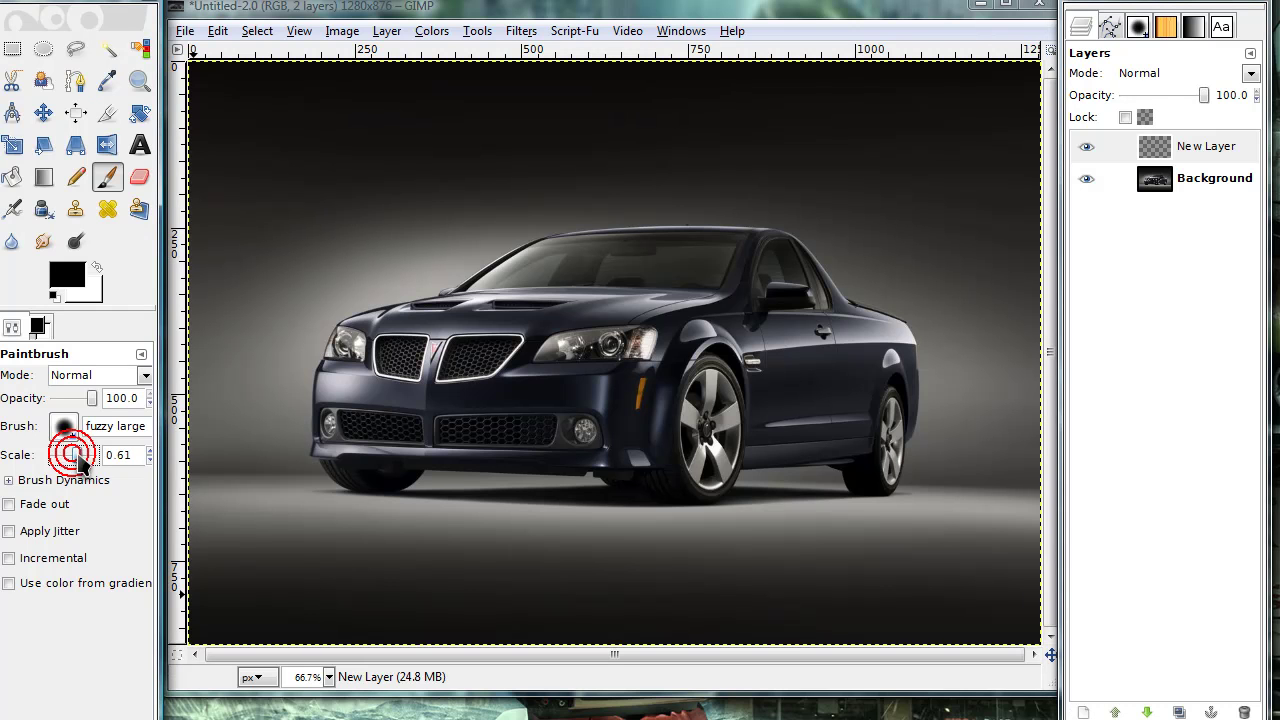
mouse_move(271, 520)
left_mouse_down()
mouse_move(242, 570)
mouse_move(301, 613)
mouse_move(347, 618)
mouse_move(779, 621)
mouse_move(786, 633)
mouse_move(1016, 619)
mouse_move(1066, 590)
mouse_move(945, 580)
mouse_move(1006, 583)
mouse_move(1019, 575)
mouse_move(1013, 558)
mouse_move(977, 576)
mouse_move(844, 596)
mouse_move(295, 599)
mouse_move(187, 586)
mouse_move(232, 560)
mouse_move(609, 590)
mouse_move(672, 615)
mouse_move(850, 584)
mouse_move(836, 588)
mouse_move(907, 588)
mouse_move(205, 563)
left_mouse_up()
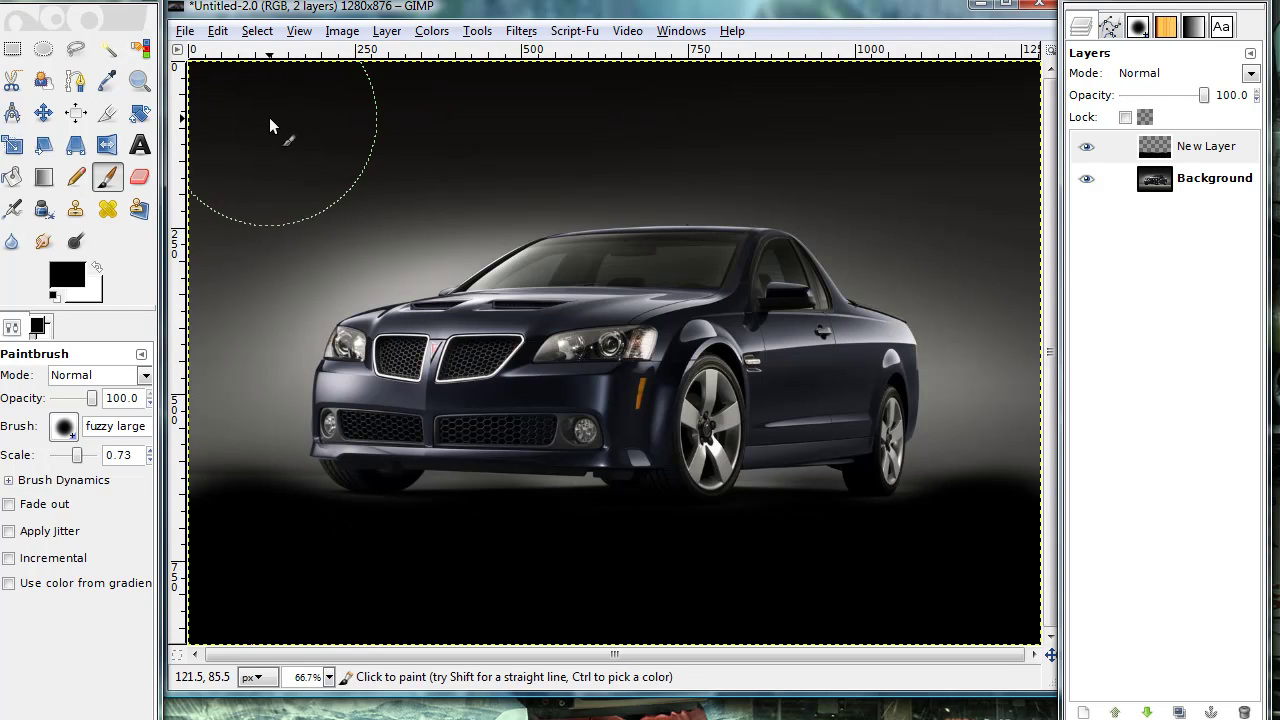
mouse_move(269, 117)
left_mouse_down()
mouse_move(246, 155)
mouse_move(208, 130)
mouse_move(638, 94)
mouse_move(824, 98)
mouse_move(1030, 116)
mouse_move(1061, 134)
mouse_move(1066, 171)
mouse_move(325, 98)
left_mouse_up()
scroll(63, 426, "down", 4)
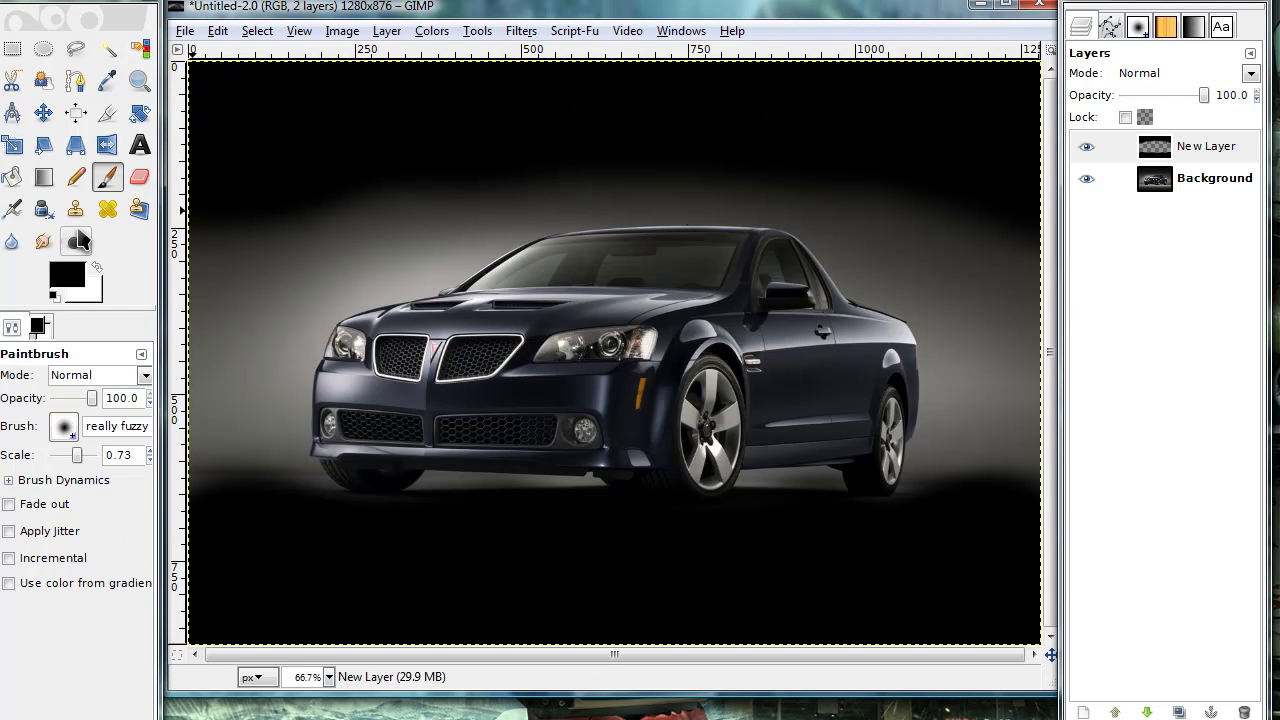
Fill a new layer with 00aeff in Soft light at 56.3 opacity, then add another layer
left_click(1083, 712, "shift")
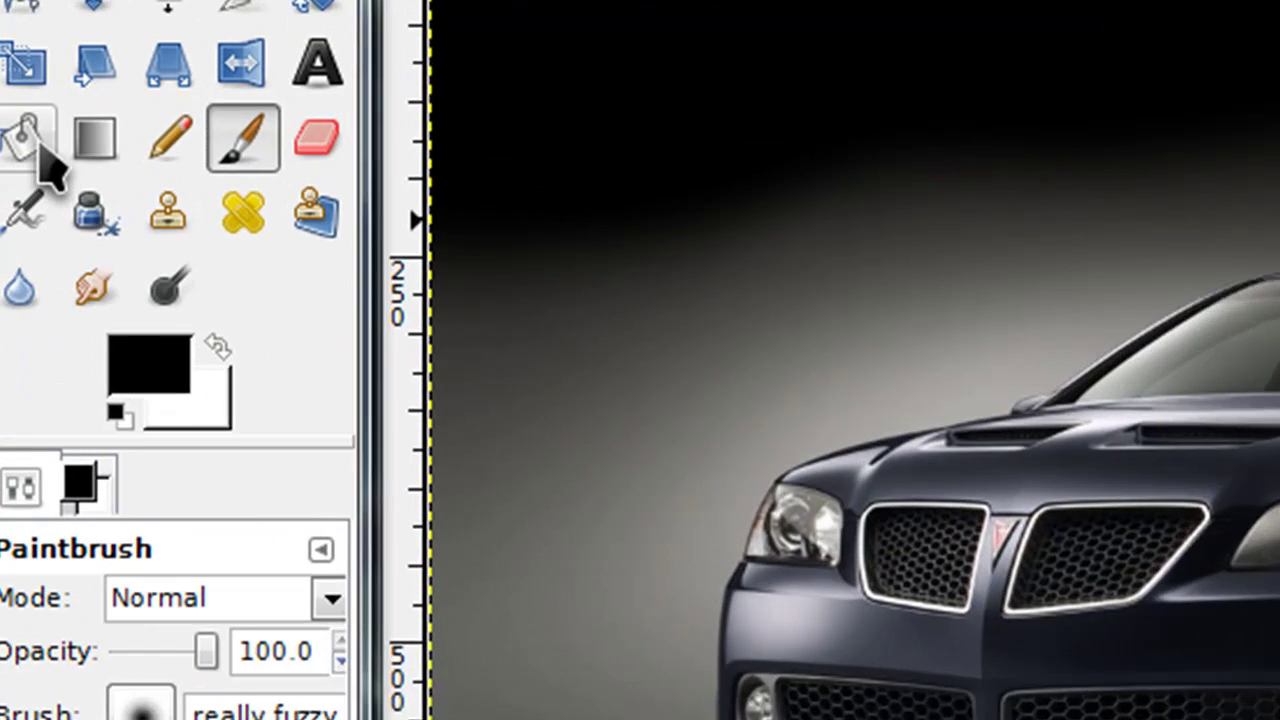
left_click(38, 148)
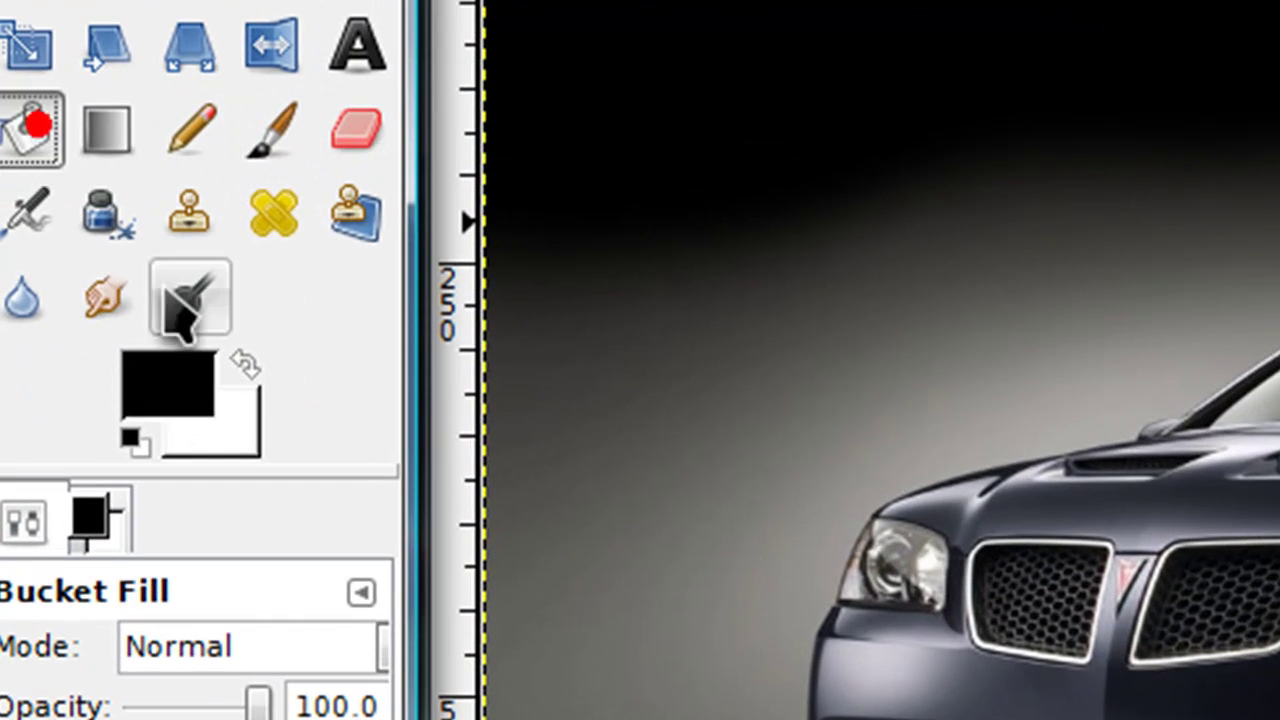
left_click(140, 362)
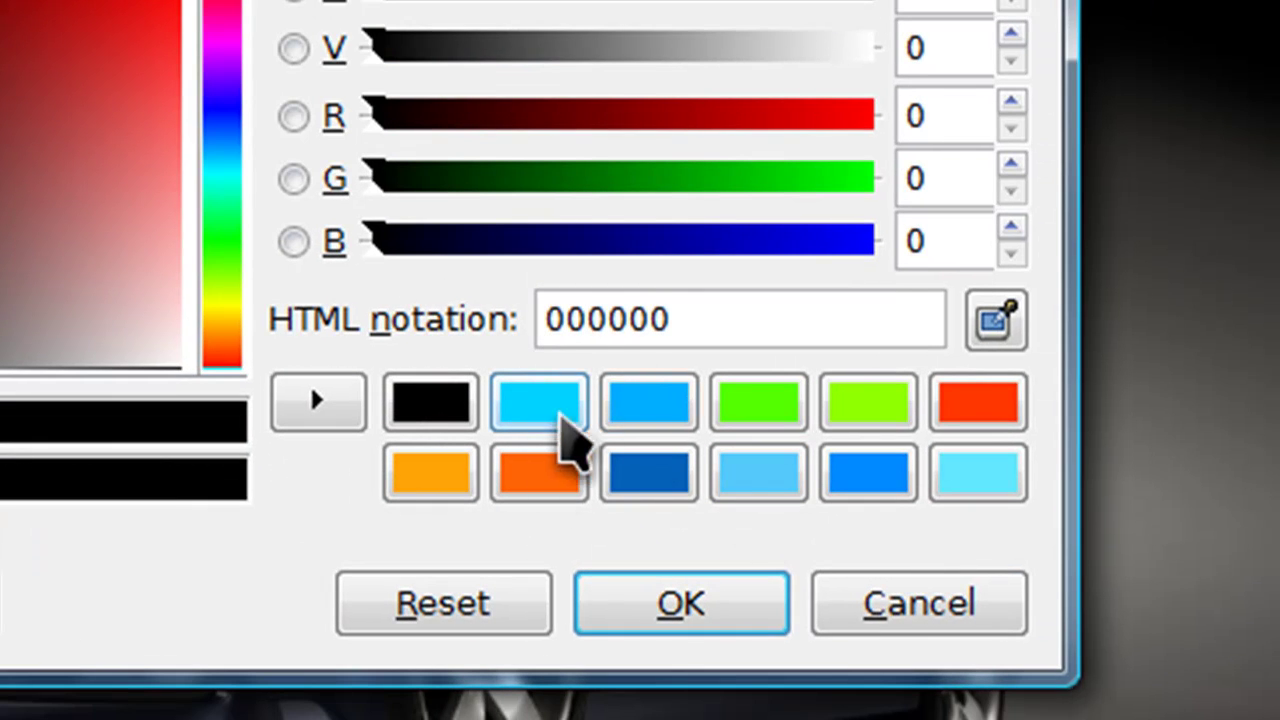
left_click(652, 404)
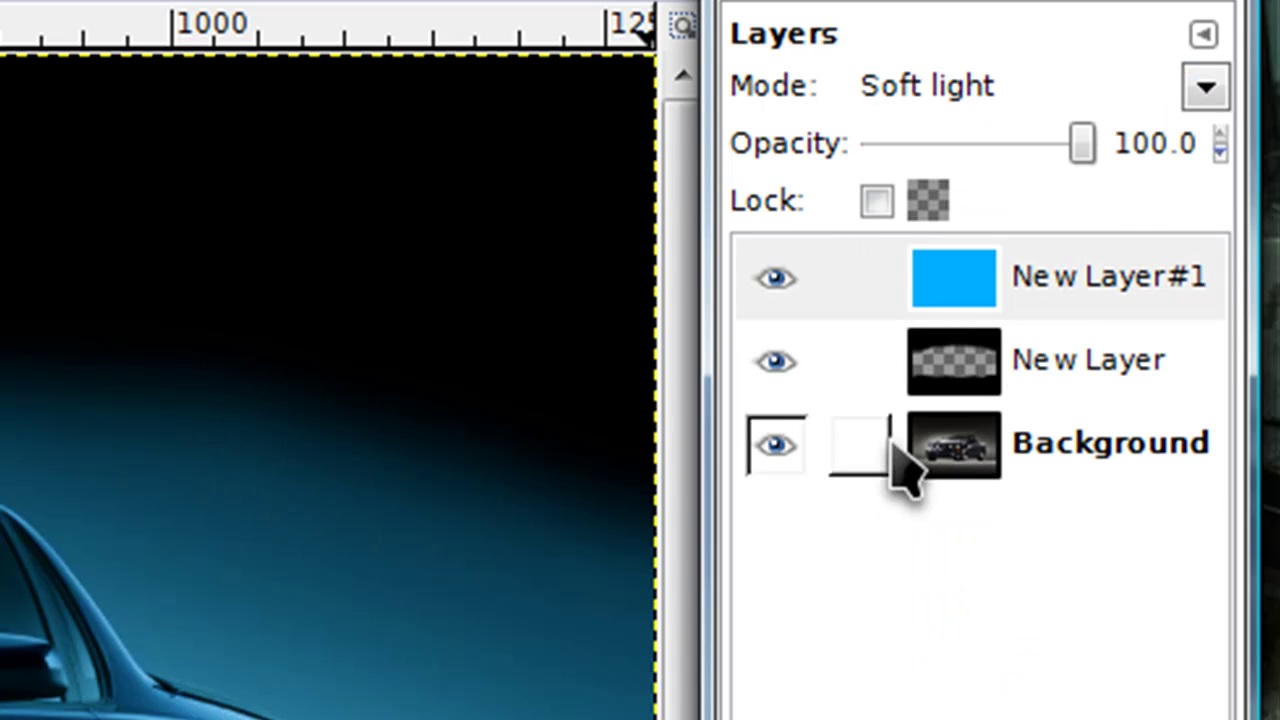
left_click_drag(1093, 160, 1002, 160)
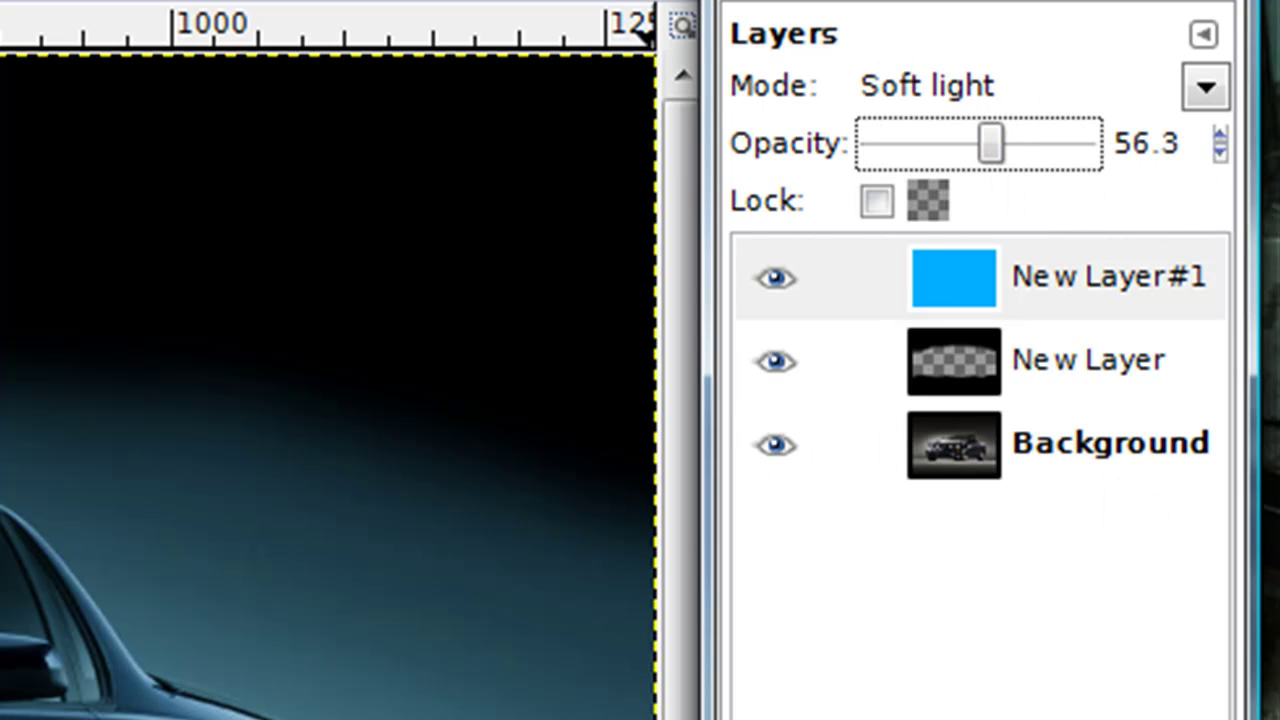
key("shift+ctrl+n")
Confirm the transparent layer, use the Circle (03) brush at scale 1, and paint in cyan 00d2ff
key("Return")
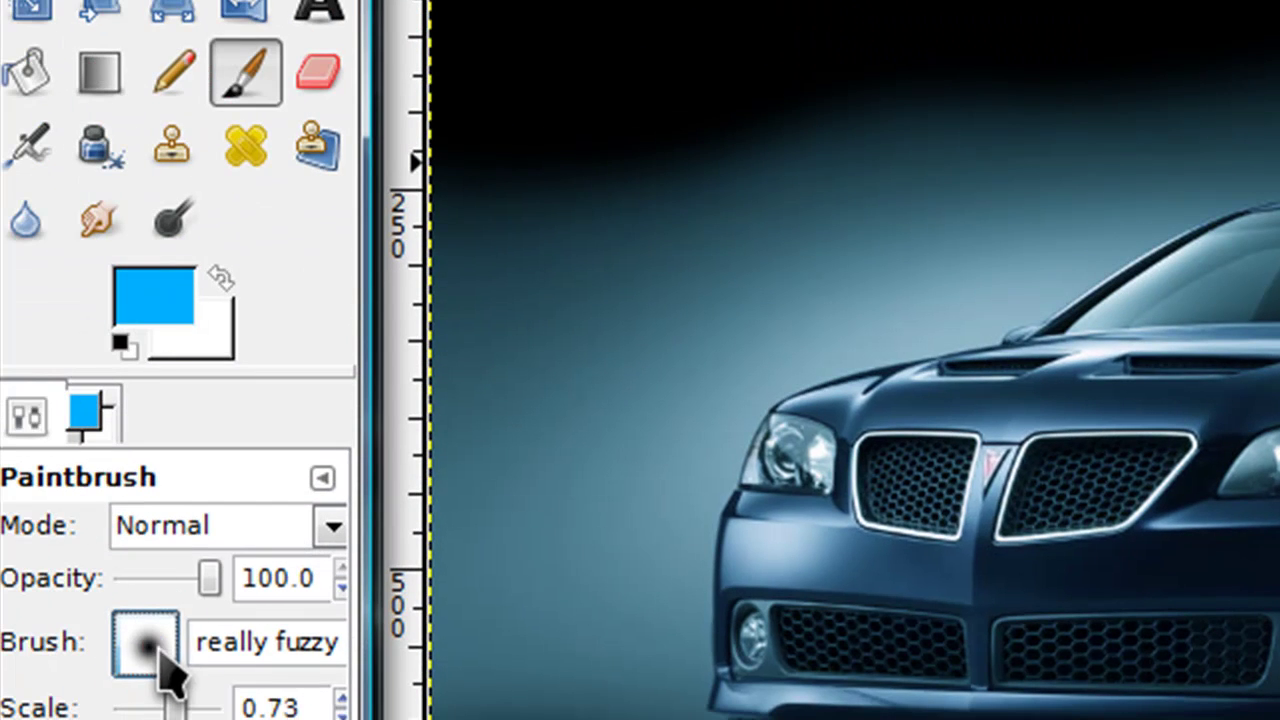
left_click(159, 648)
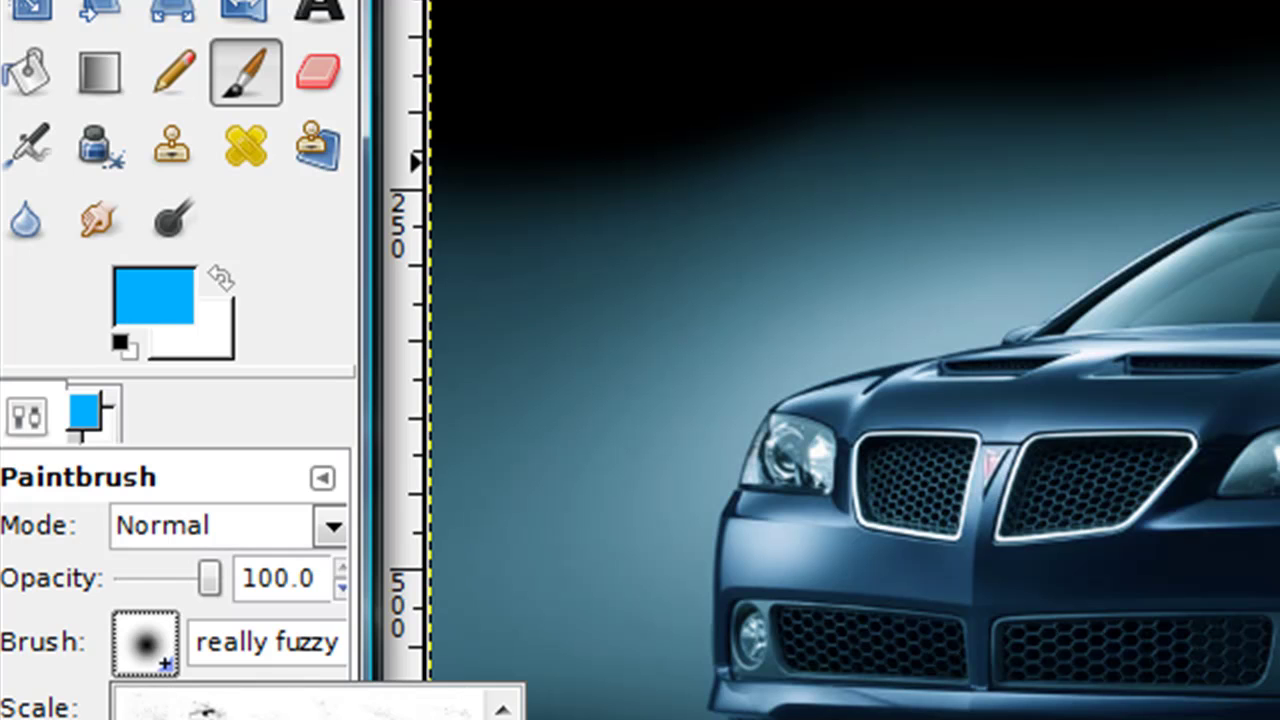
left_click(200, 712)
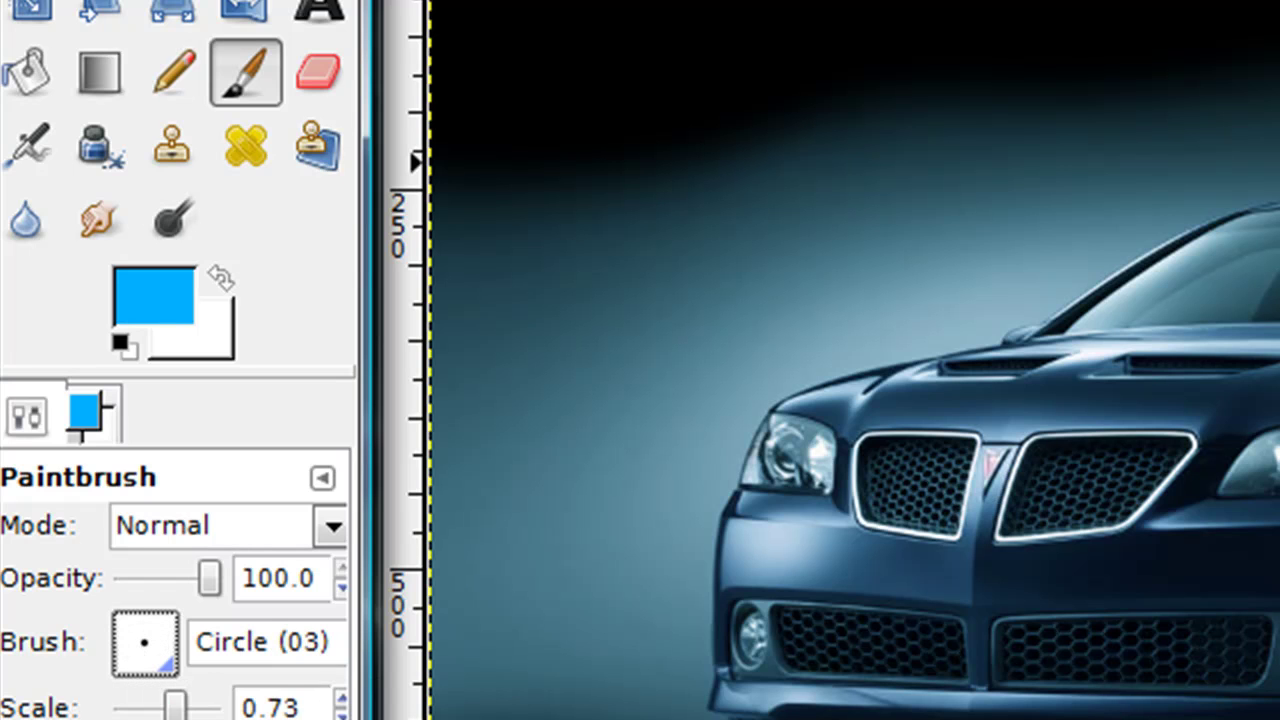
triple_click(305, 700)
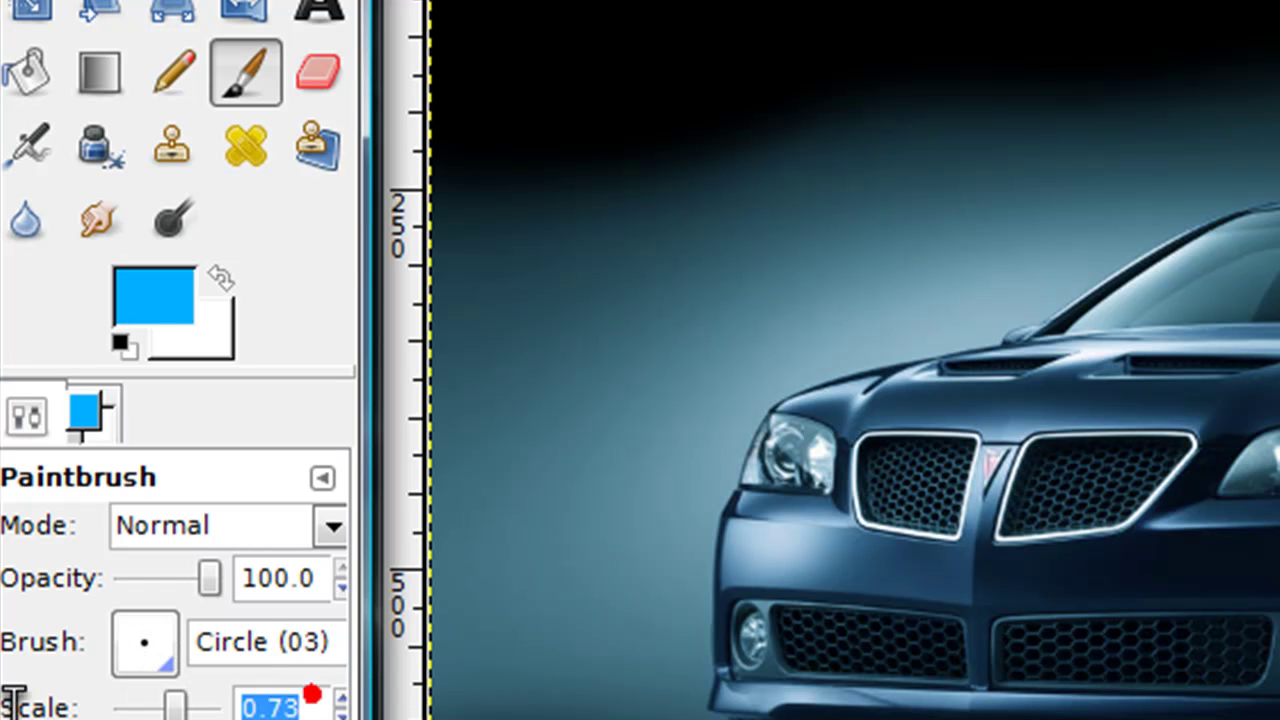
type("1")
key("Return")
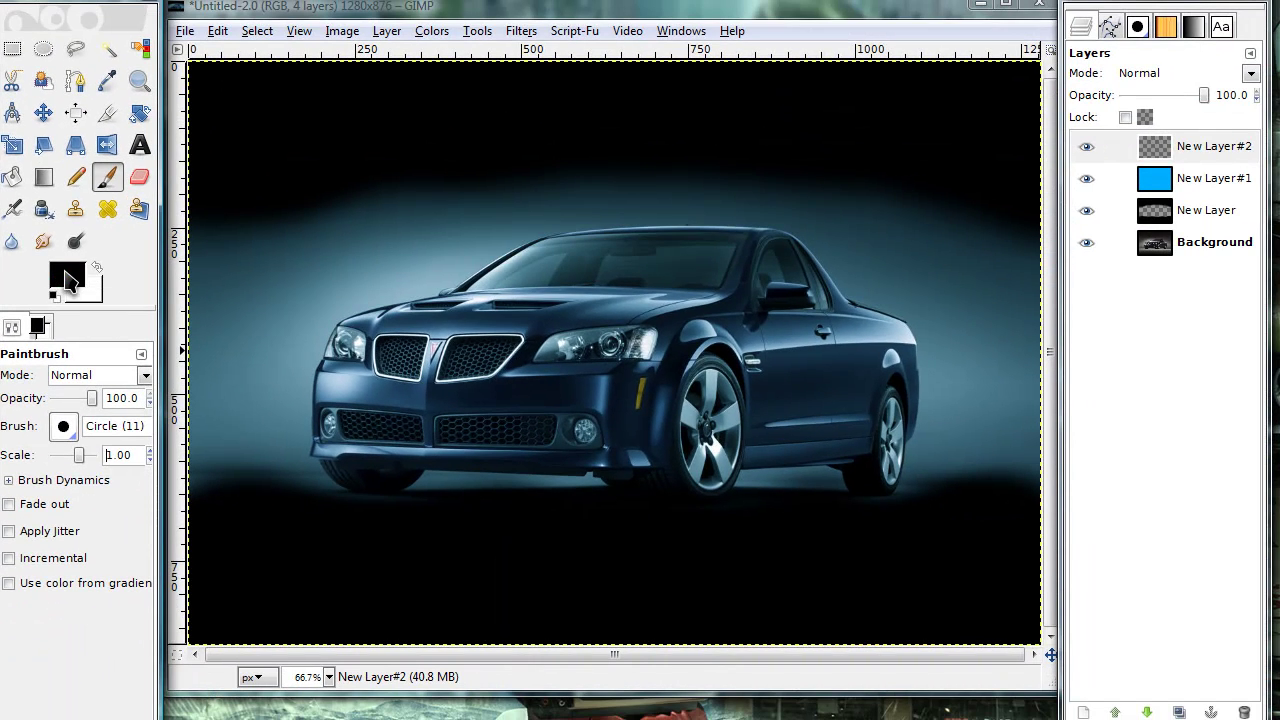
left_click(105, 280)
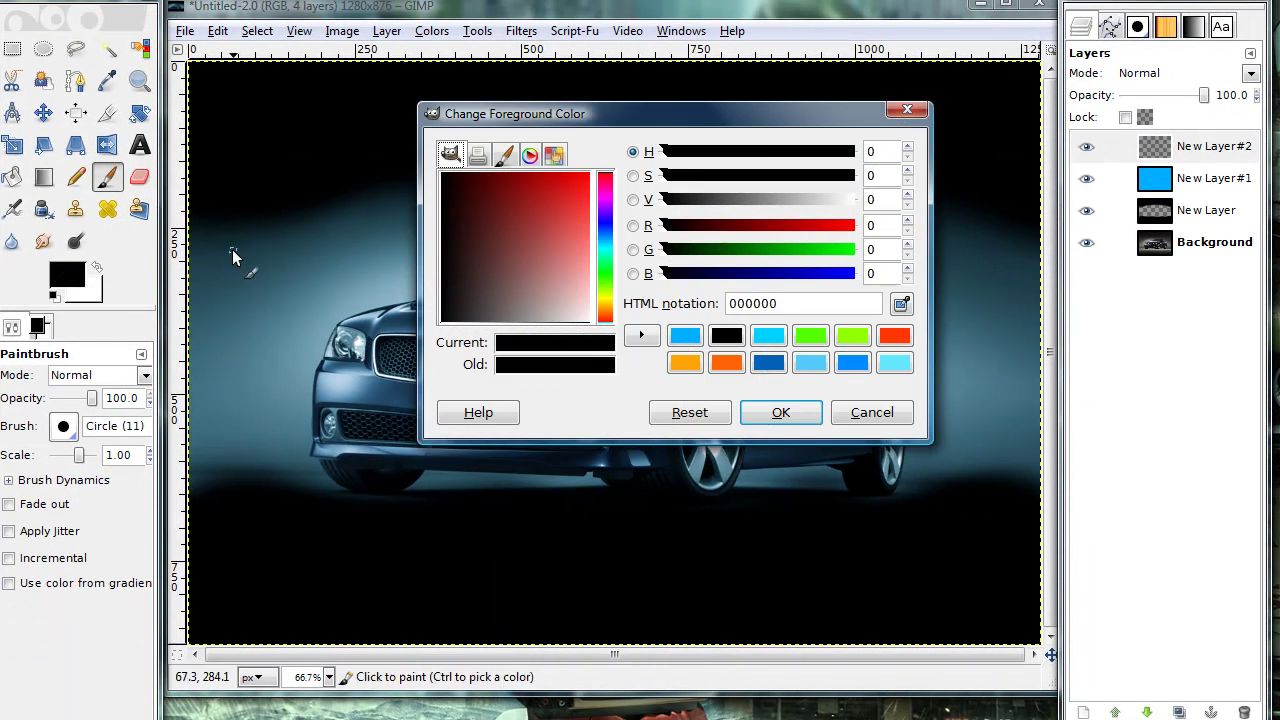
left_click(769, 335)
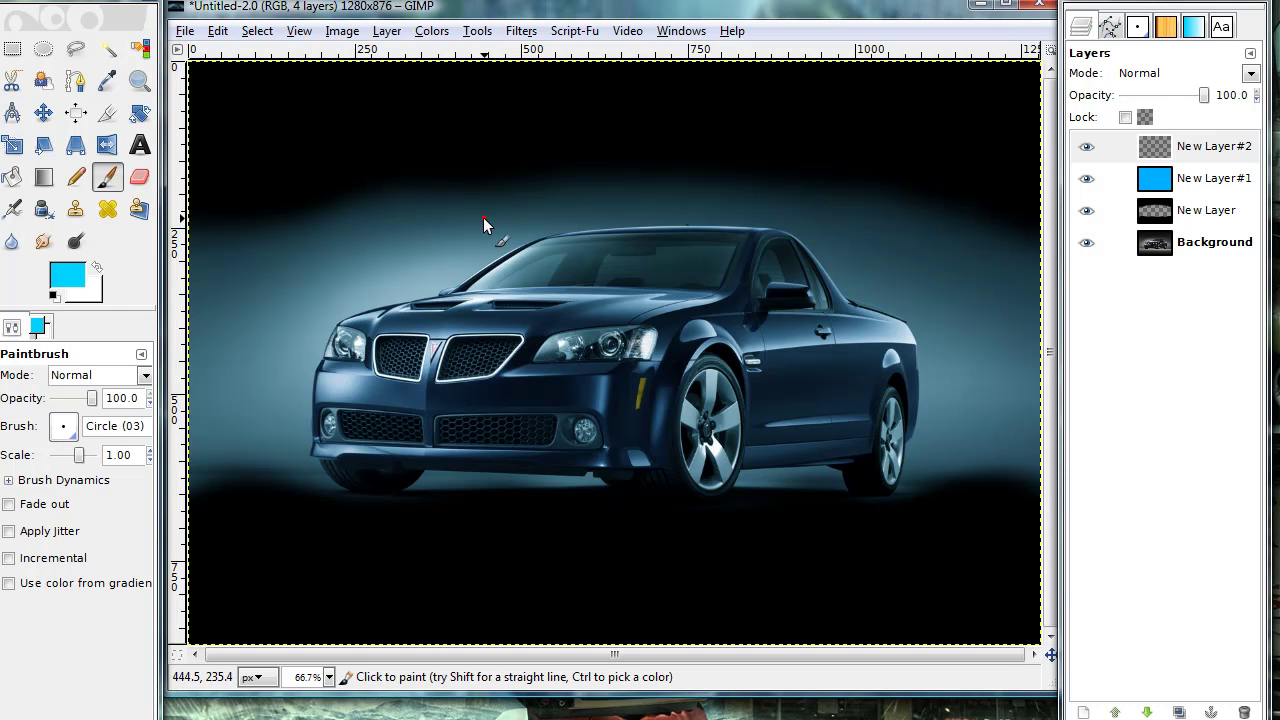
Paint diagonal cyan loops over the car's front, then upright loops on a new layer
mouse_move(486, 220)
left_mouse_down()
mouse_move(456, 286)
mouse_move(547, 195)
mouse_move(602, 330)
mouse_move(502, 515)
mouse_move(513, 265)
mouse_move(539, 210)
mouse_move(601, 210)
mouse_move(568, 405)
mouse_move(516, 484)
mouse_move(456, 404)
mouse_move(475, 421)
mouse_move(471, 499)
mouse_move(545, 500)
left_mouse_up()
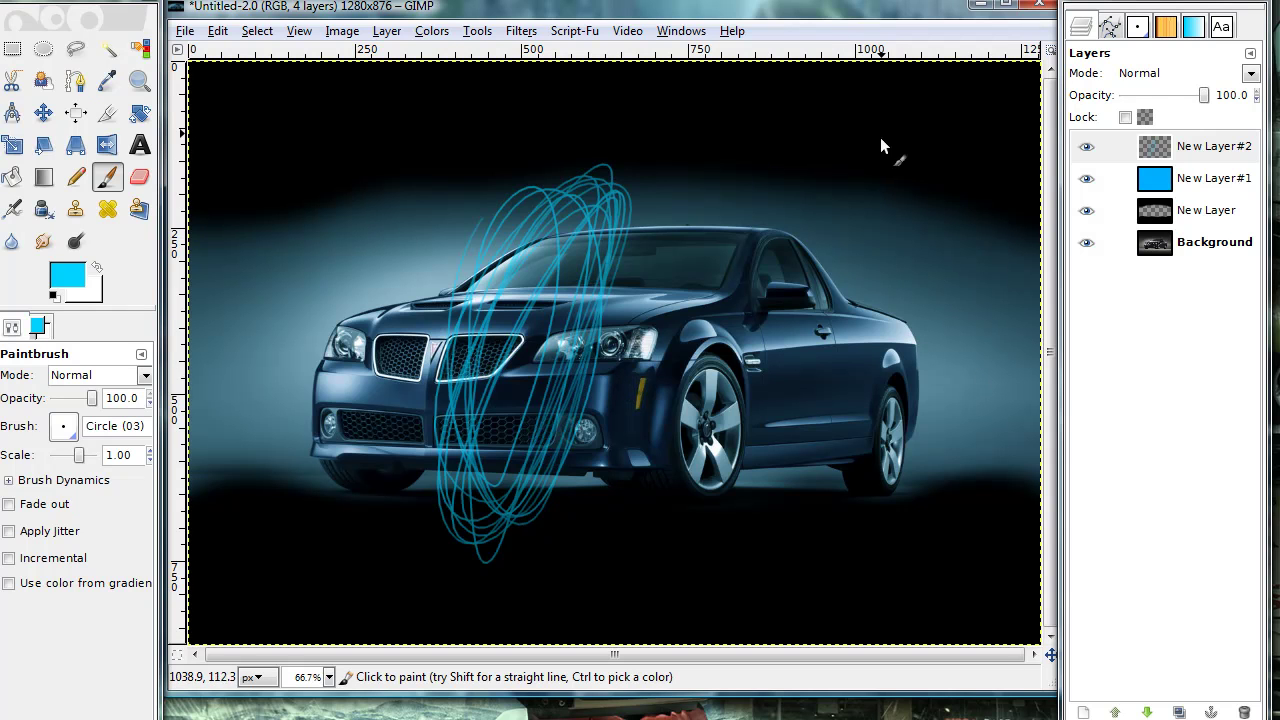
key("ctrl+z")
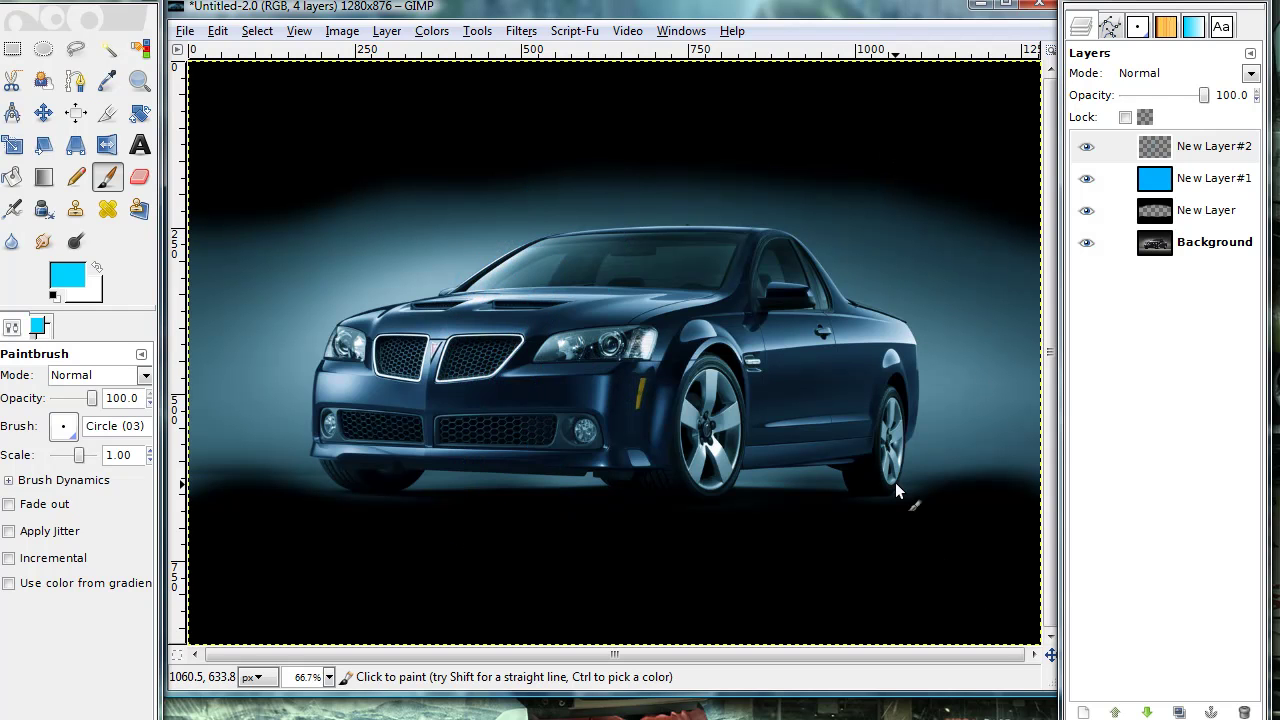
mouse_move(519, 205)
left_mouse_down()
mouse_move(525, 384)
mouse_move(358, 497)
mouse_move(629, 245)
mouse_move(326, 547)
mouse_move(593, 216)
mouse_move(570, 300)
mouse_move(376, 493)
mouse_move(637, 198)
mouse_move(498, 423)
mouse_move(455, 452)
left_mouse_up()
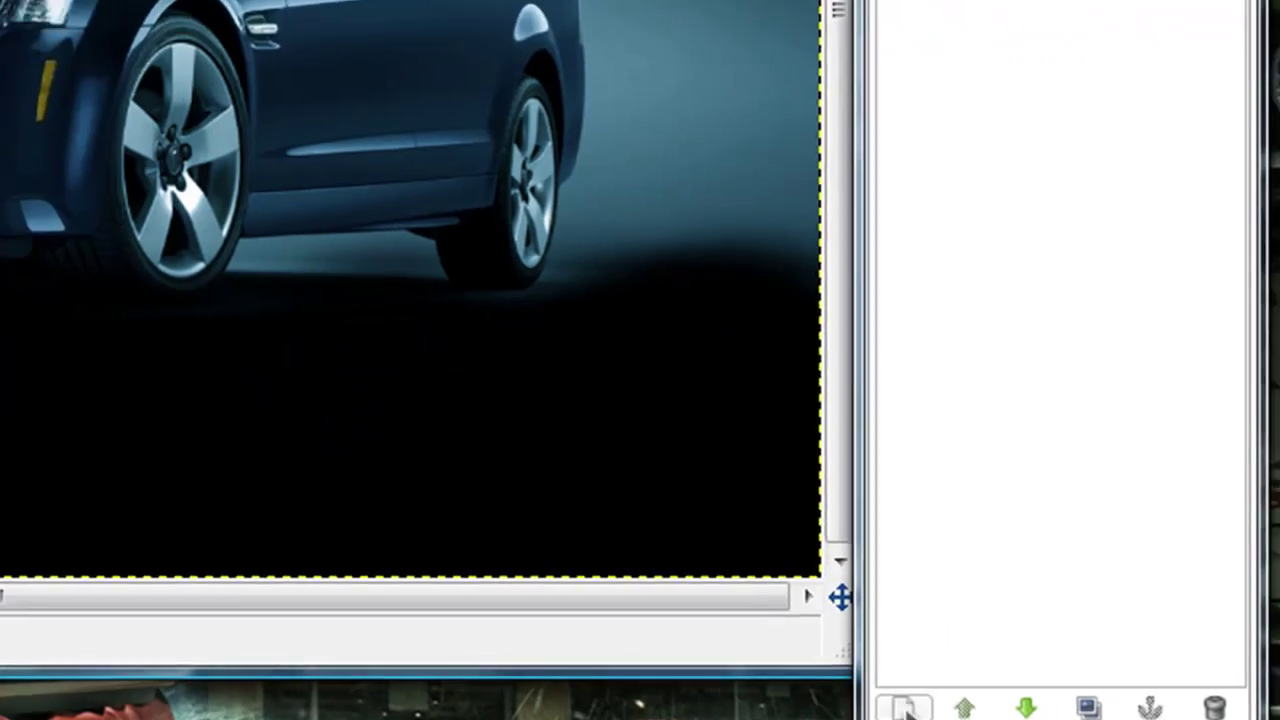
left_click(905, 708)
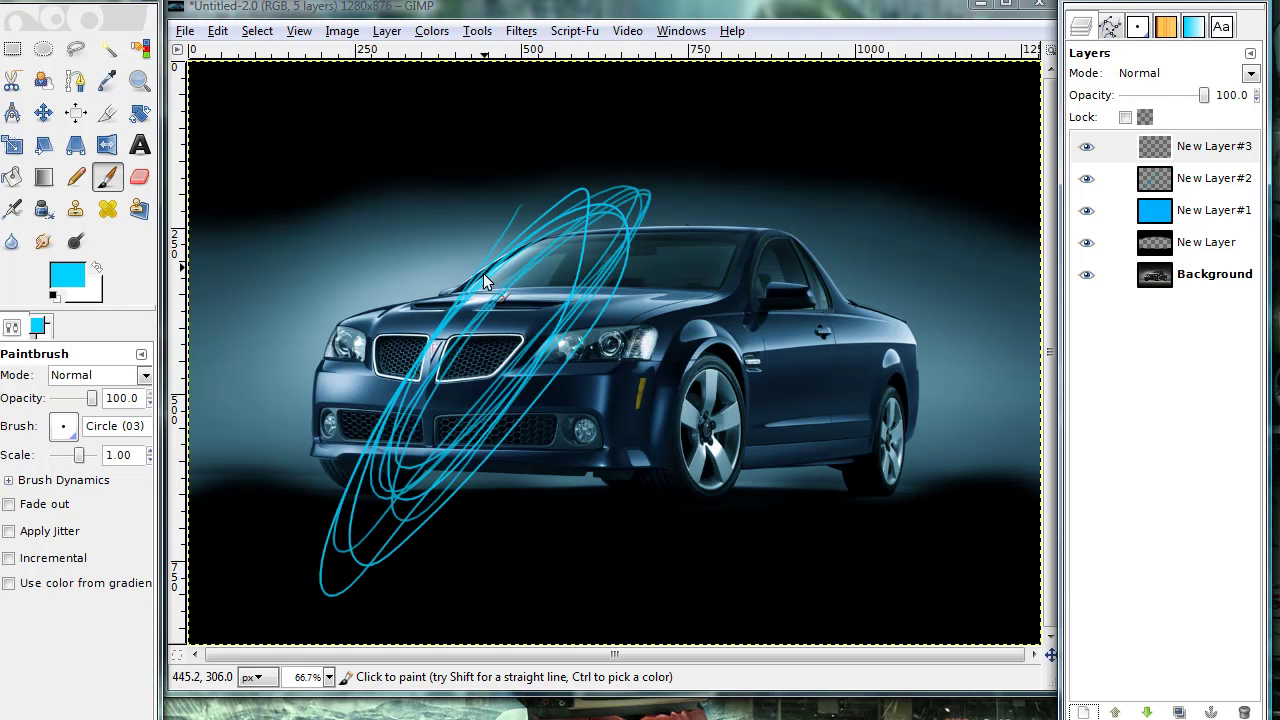
mouse_move(490, 287)
left_mouse_down()
mouse_move(457, 223)
mouse_move(553, 559)
mouse_move(595, 540)
mouse_move(489, 475)
mouse_move(575, 443)
mouse_move(543, 585)
mouse_move(538, 186)
left_mouse_up()
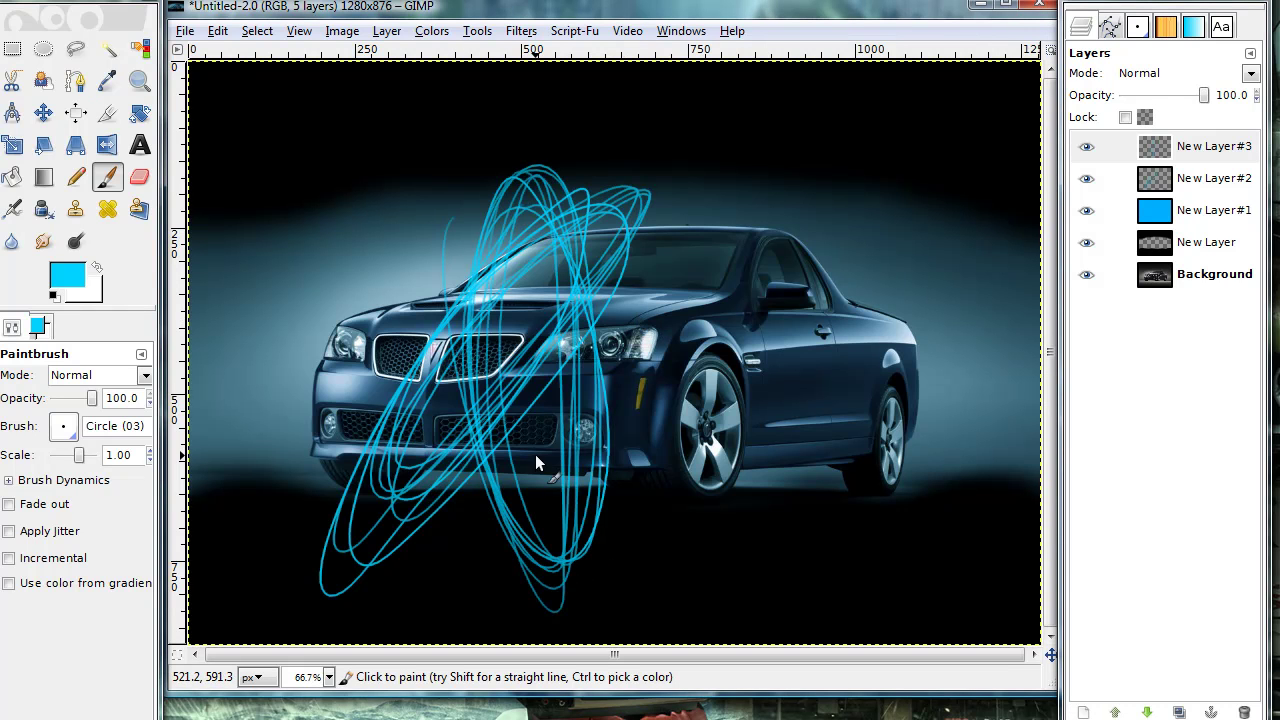
Add New Layer#4 and paint cyan loops sweeping toward the right wheel
left_click(1083, 711)
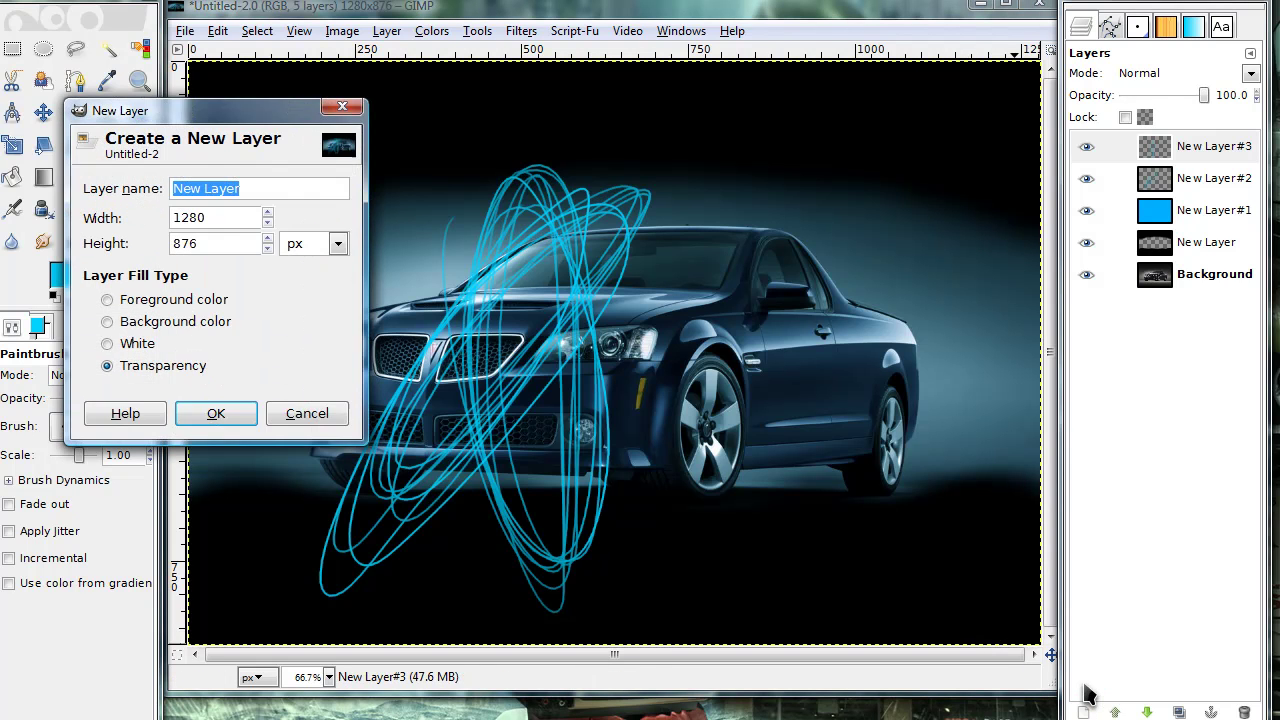
key("Return")
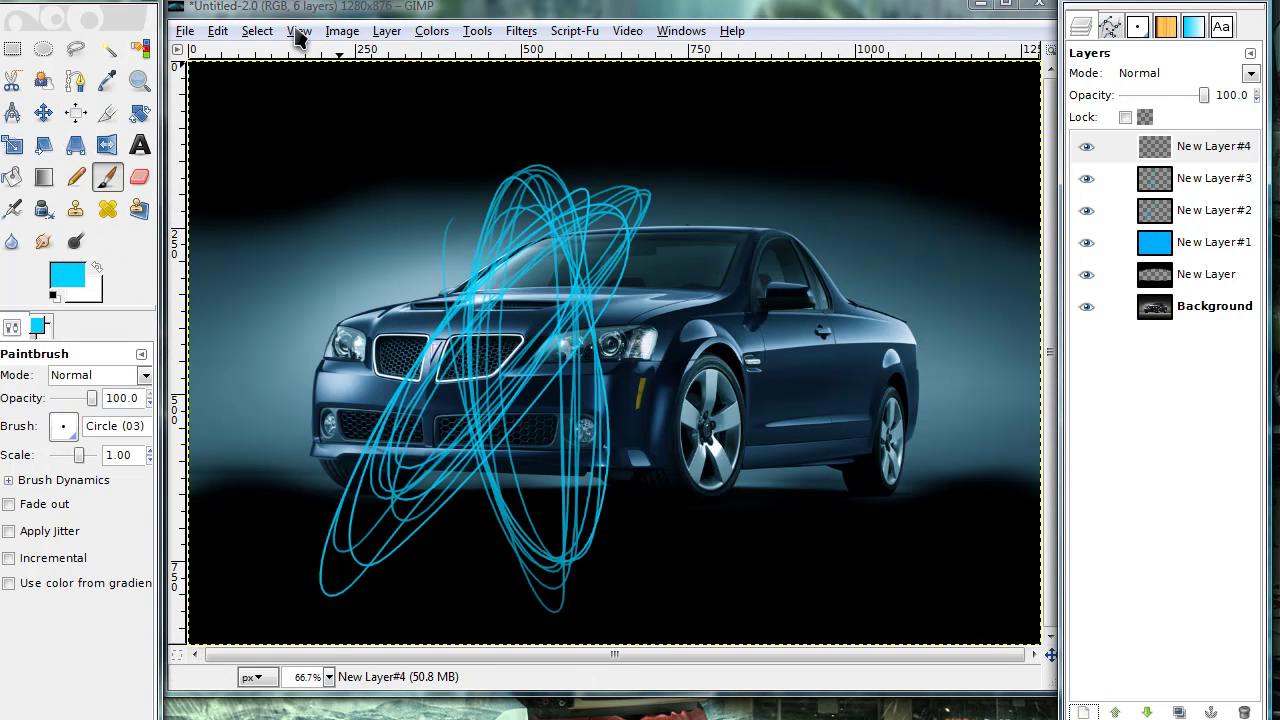
mouse_move(560, 365)
left_mouse_down()
mouse_move(666, 468)
mouse_move(586, 372)
mouse_move(364, 183)
mouse_move(580, 290)
mouse_move(446, 248)
left_mouse_up()
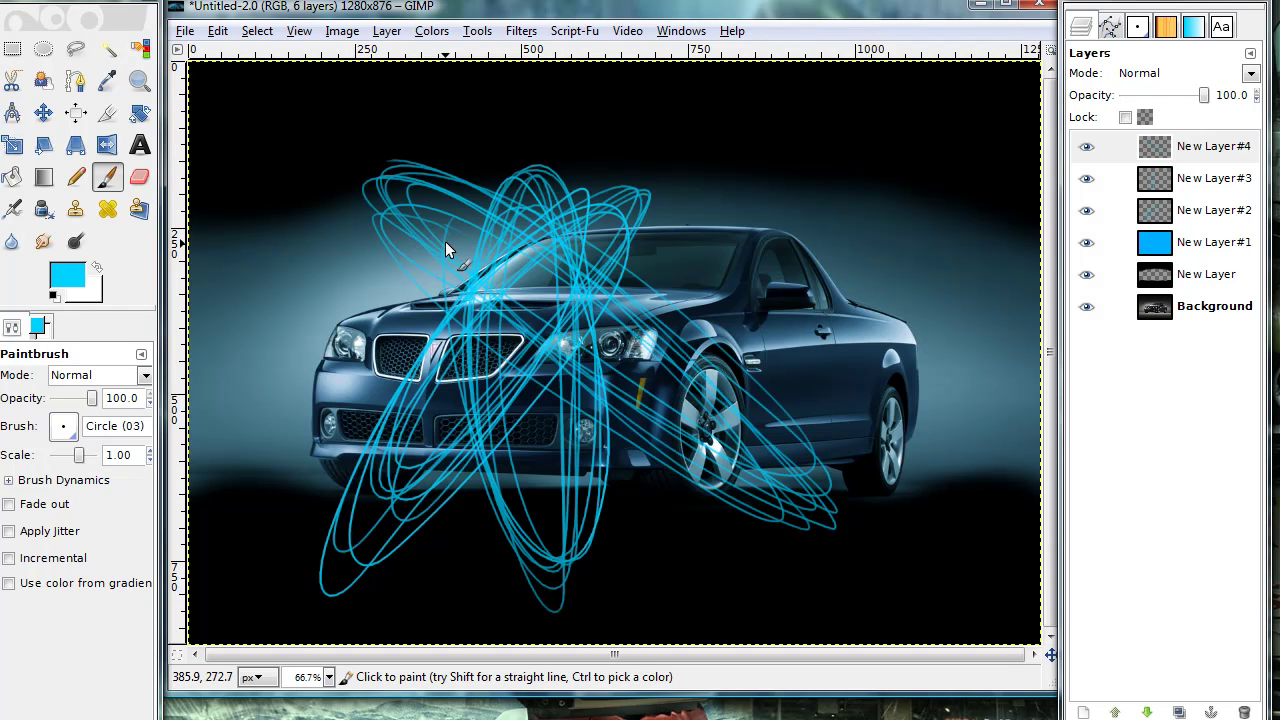
left_click(535, 405, "ctrl")
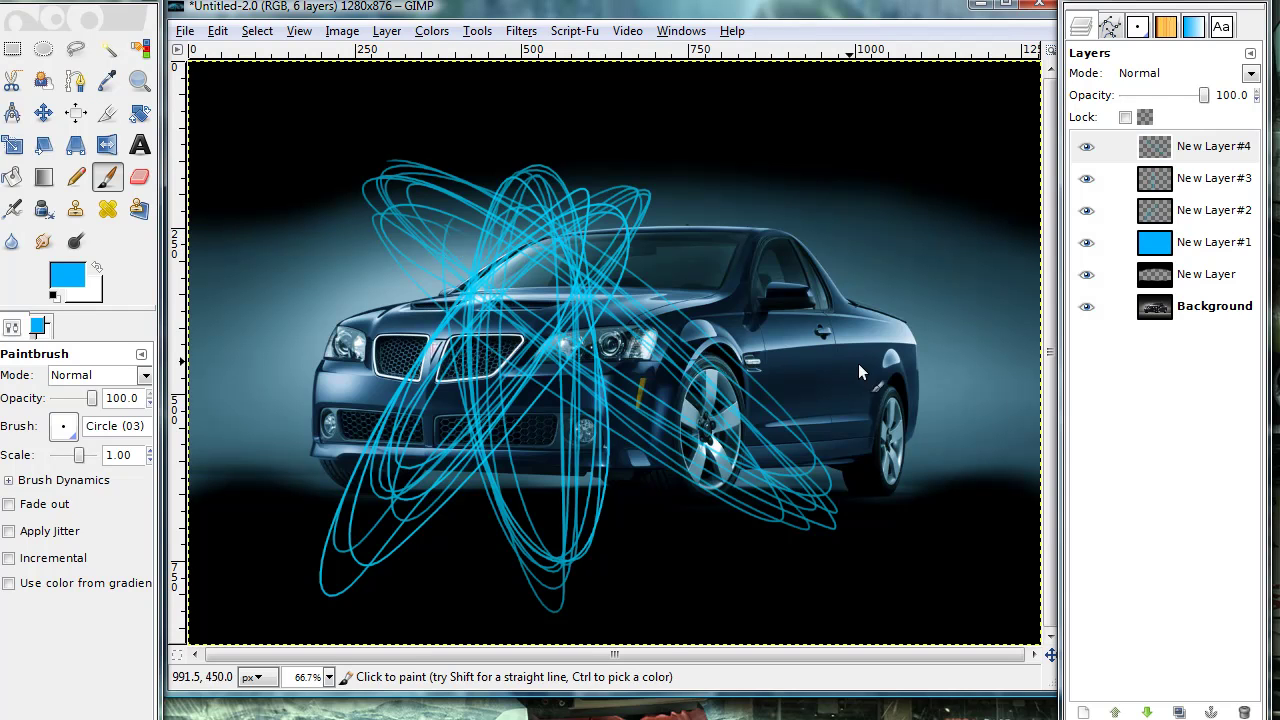
Hide New Layer#4 and #3, and select New Layer#2
left_click(1086, 147)
left_click(1086, 178)
left_click(1214, 148)
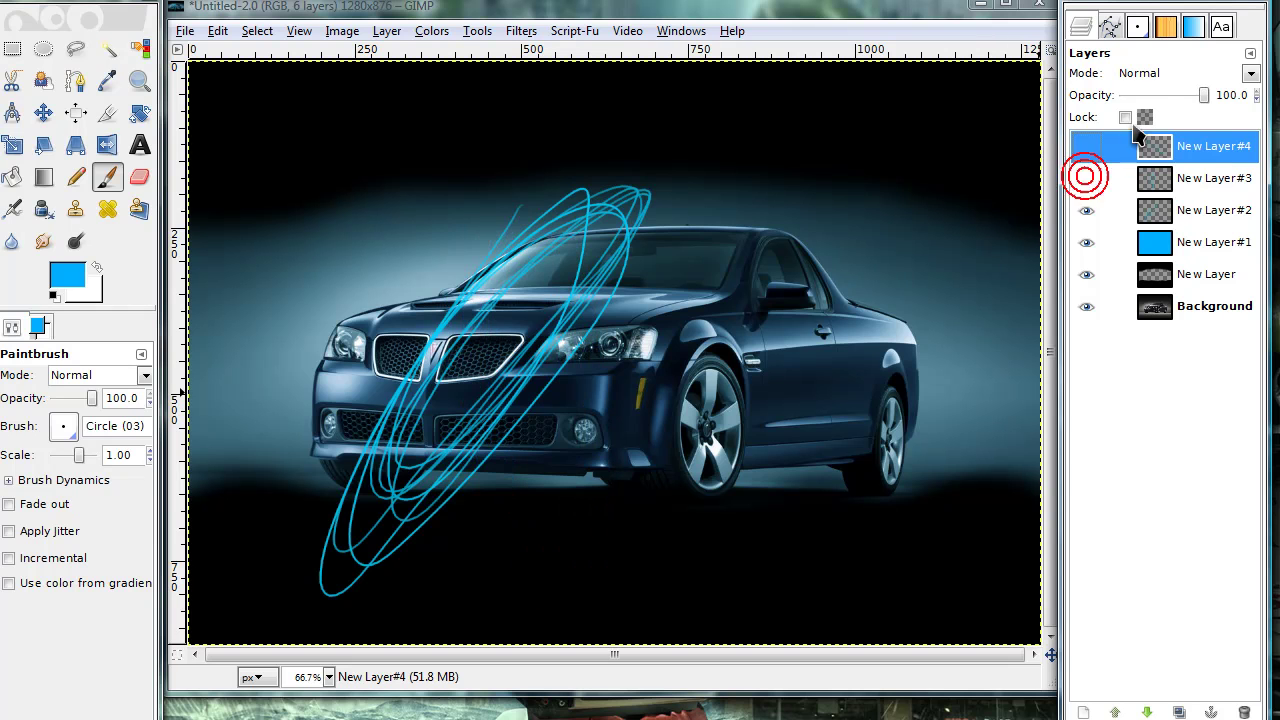
left_click(1185, 214)
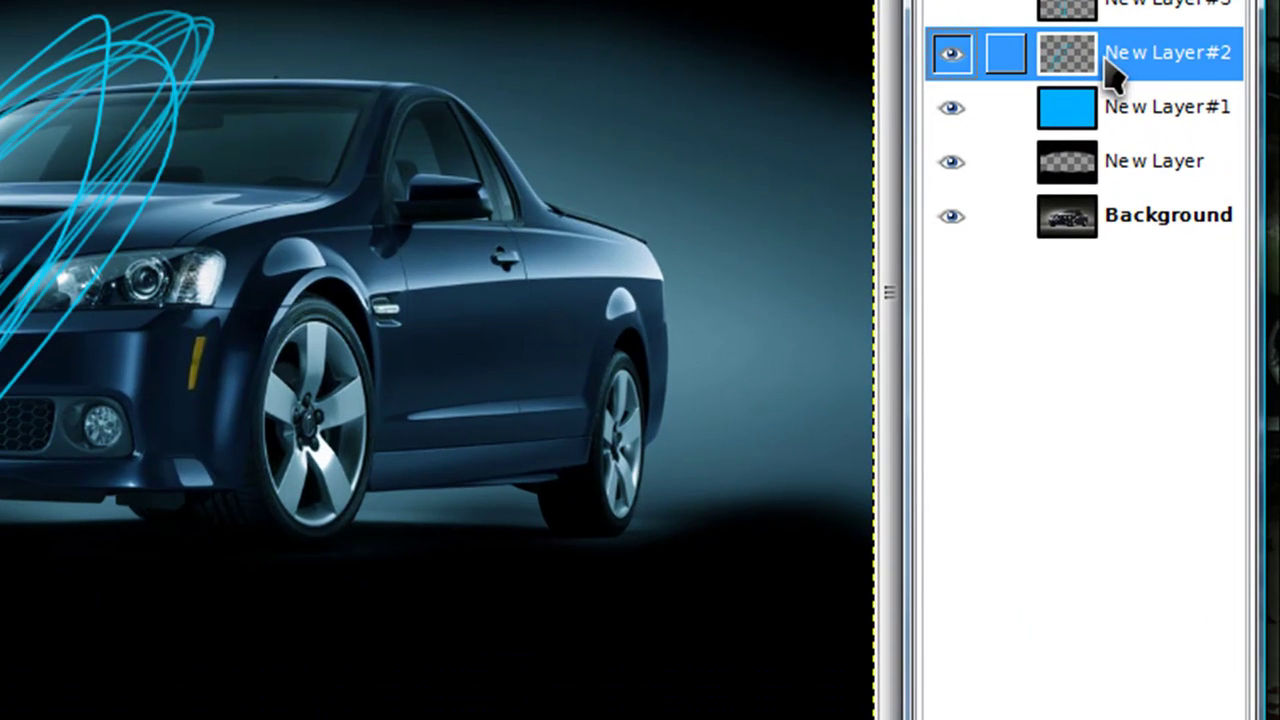
Add a white layer mask to New Layer#2
right_click(1107, 63)
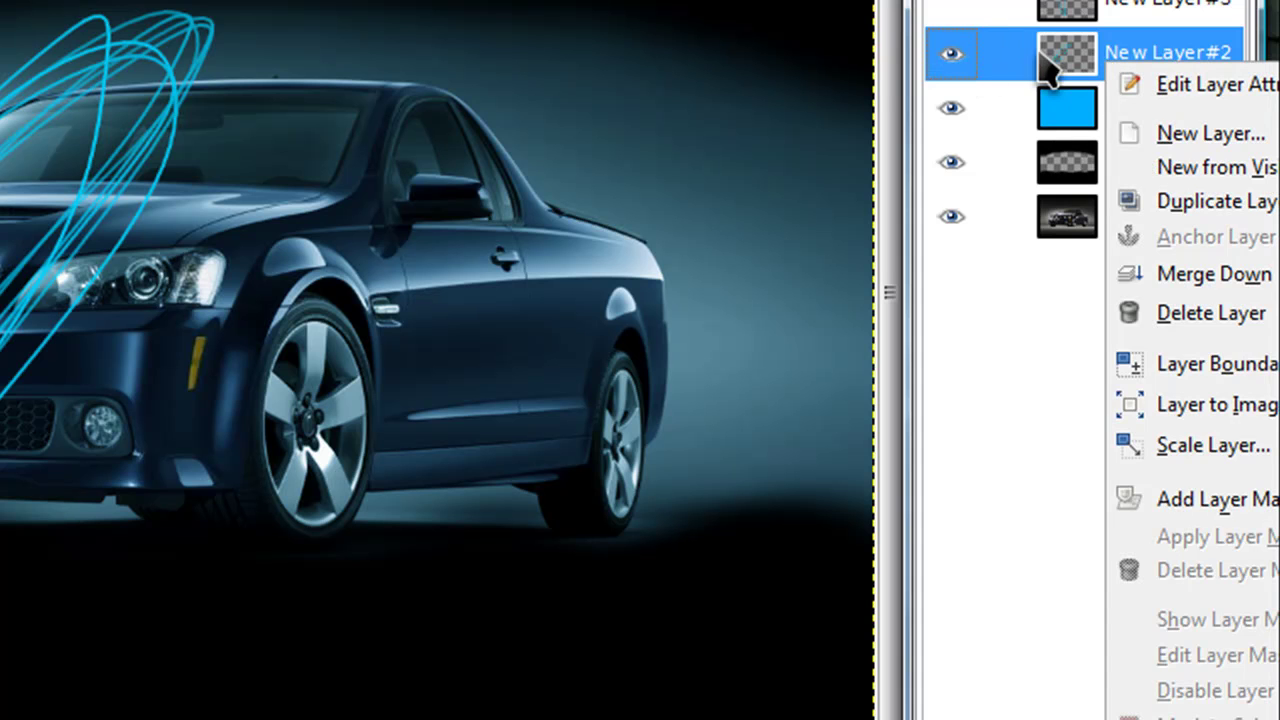
left_click(1210, 500)
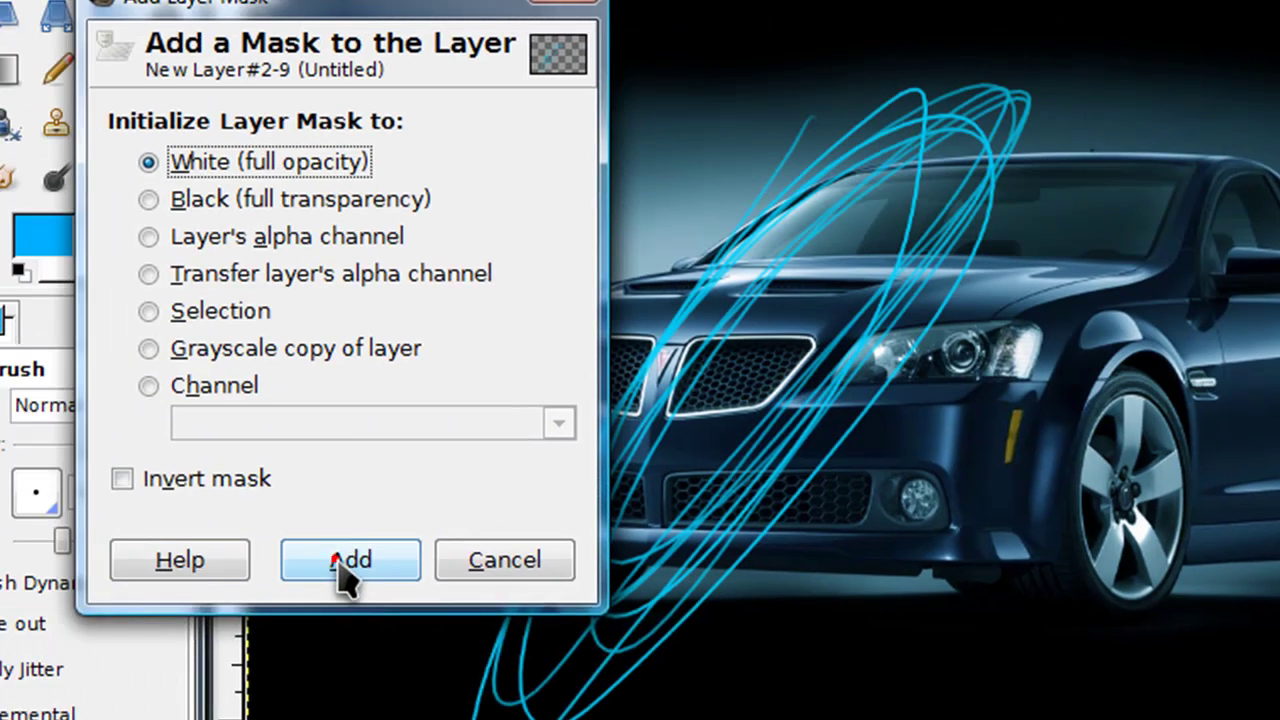
left_click(340, 562)
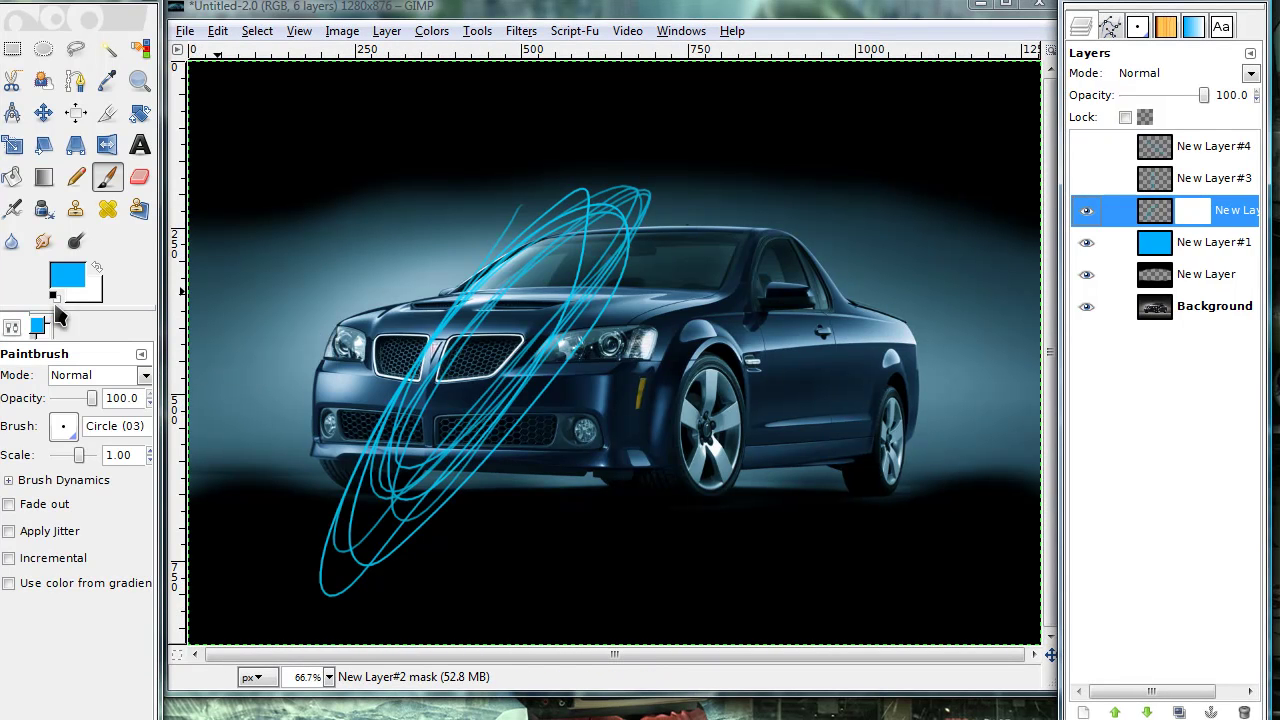
With the Circle (19) brush in black, mask loop parts over the hood, windshield and grille at scale 4.74
left_click(63, 426)
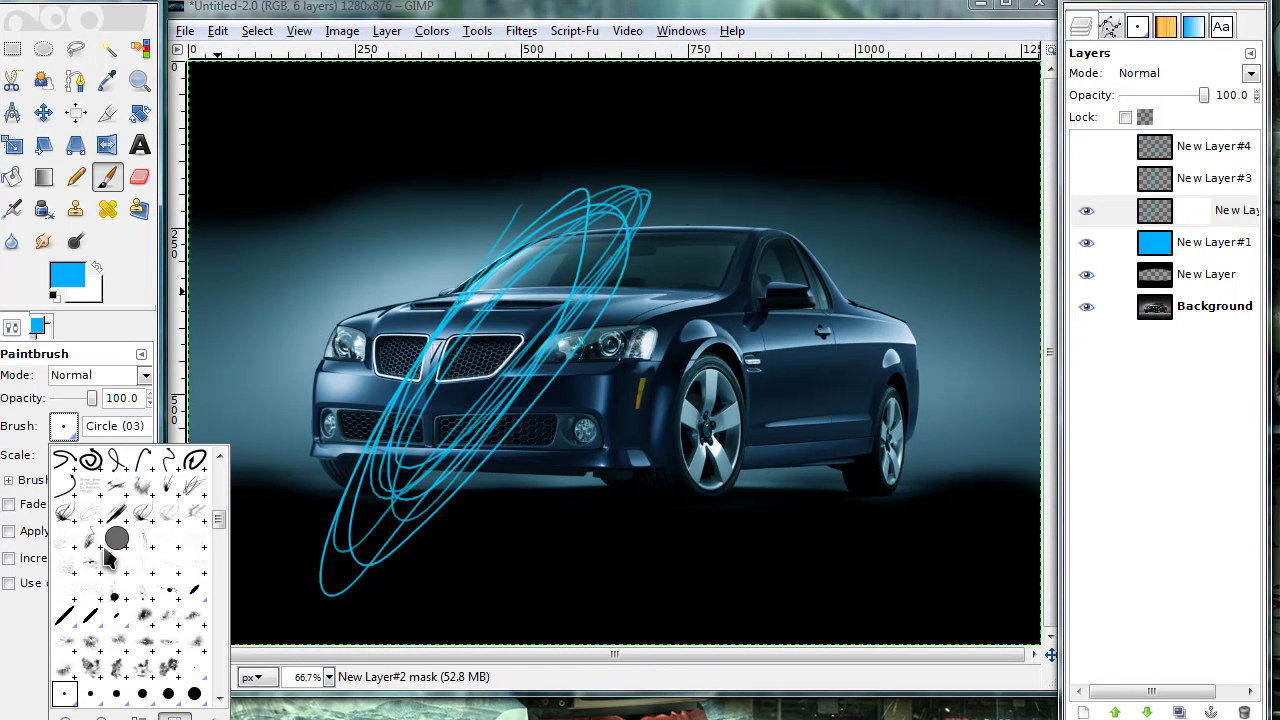
scroll(112, 560, "down", 3)
left_click(123, 600)
left_click(55, 299)
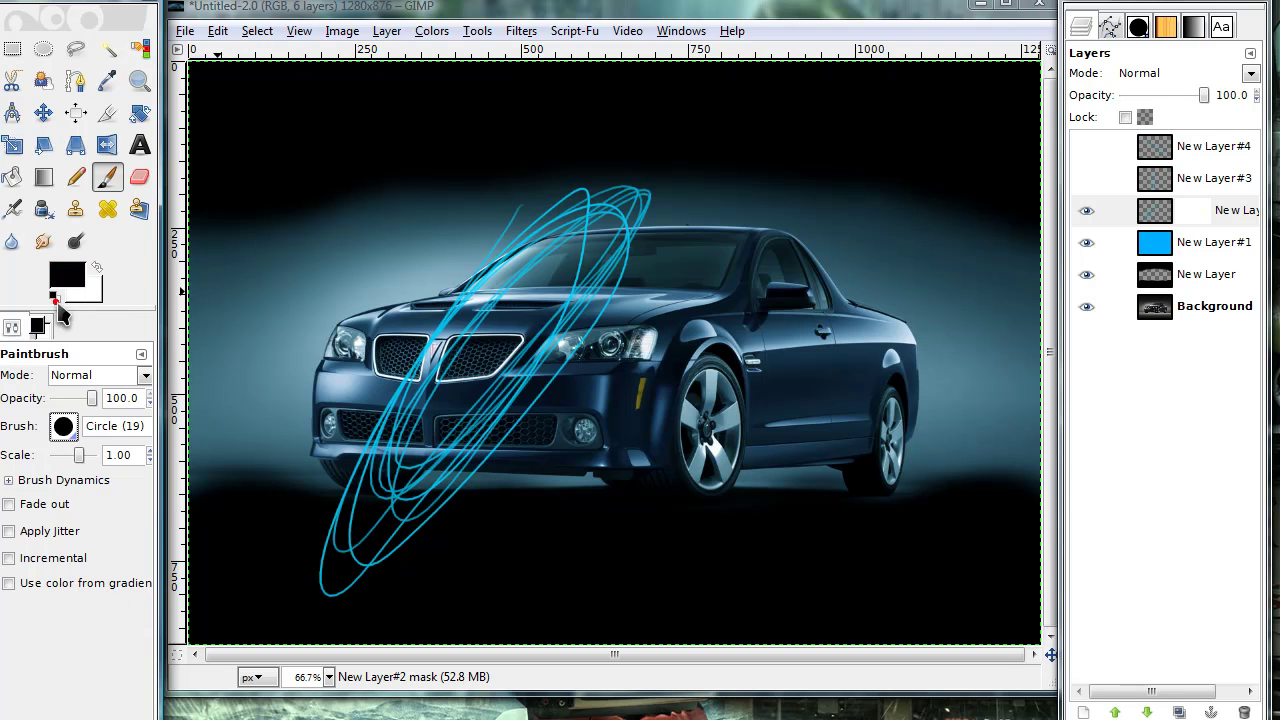
mouse_move(555, 350)
left_mouse_down()
mouse_move(598, 344)
mouse_move(528, 342)
mouse_move(517, 327)
mouse_move(618, 317)
mouse_move(553, 305)
left_mouse_up()
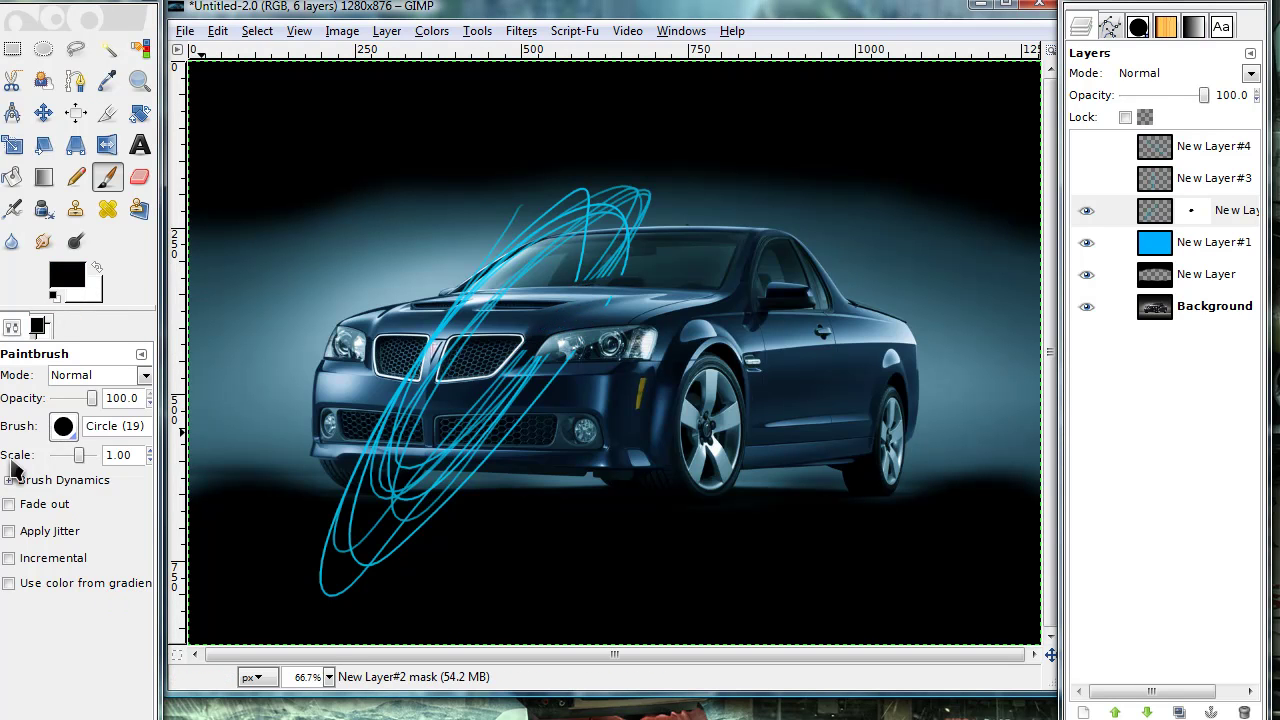
left_click_drag(80, 455, 88, 455)
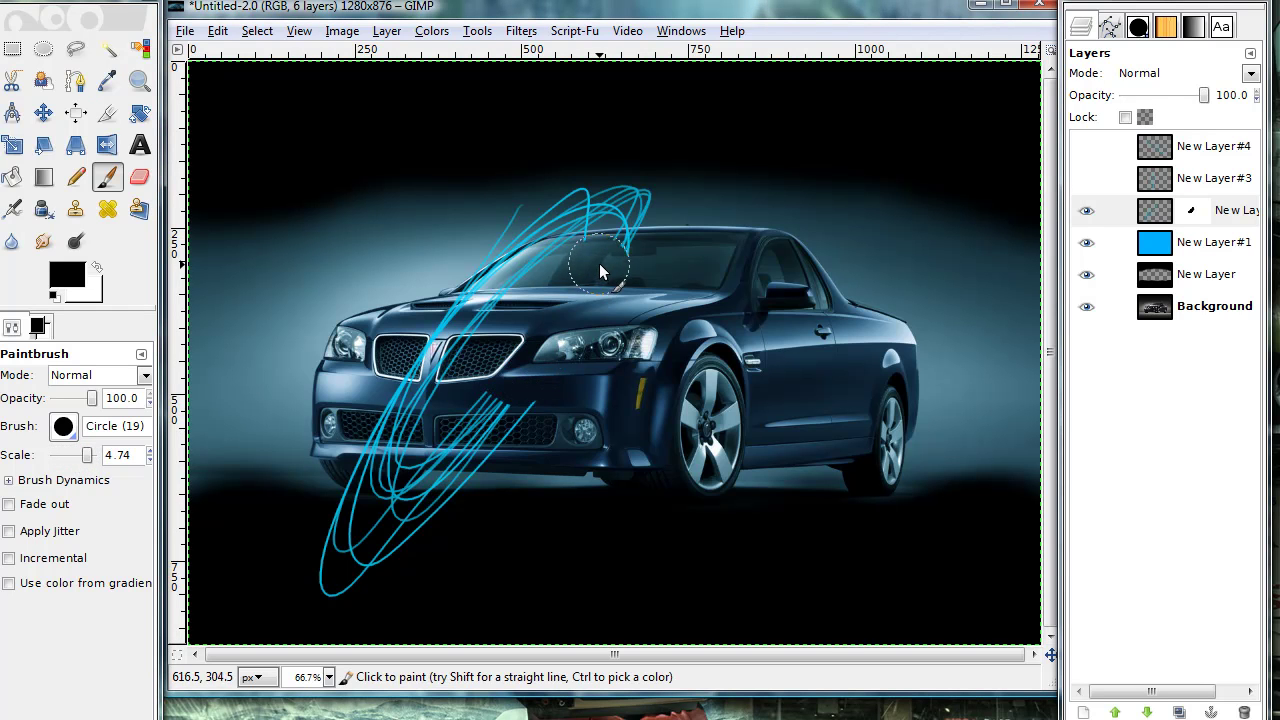
left_click_drag(605, 260, 628, 262)
mouse_move(485, 413)
left_mouse_down()
mouse_move(524, 414)
mouse_move(444, 441)
mouse_move(488, 444)
mouse_move(455, 441)
left_mouse_up()
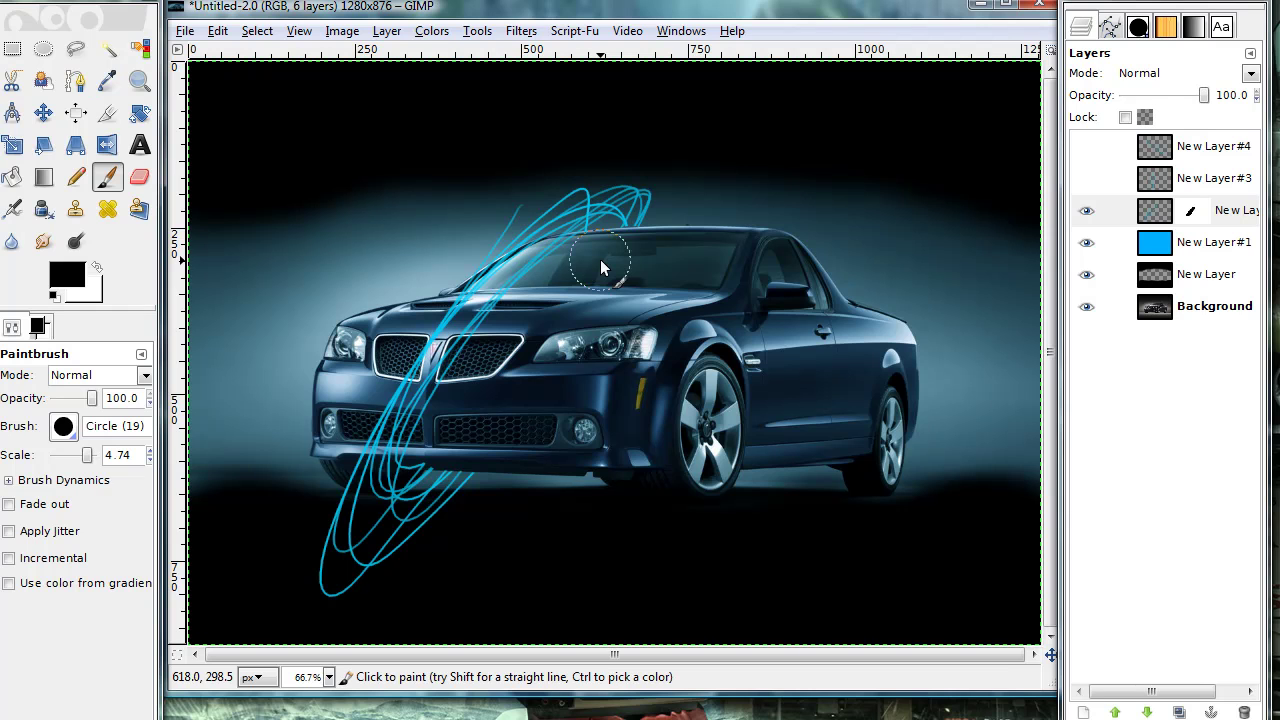
Show and select New Layer#3, then add a white layer mask to it
left_click(1086, 178)
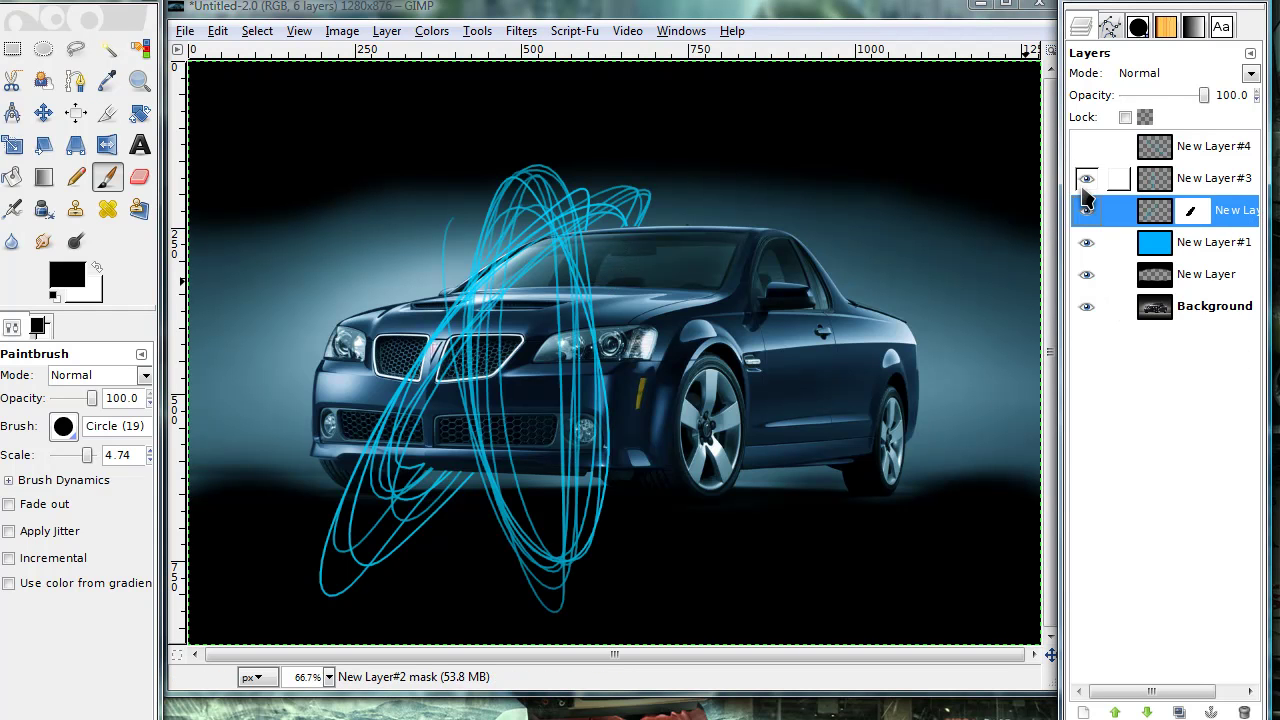
left_click(1185, 180)
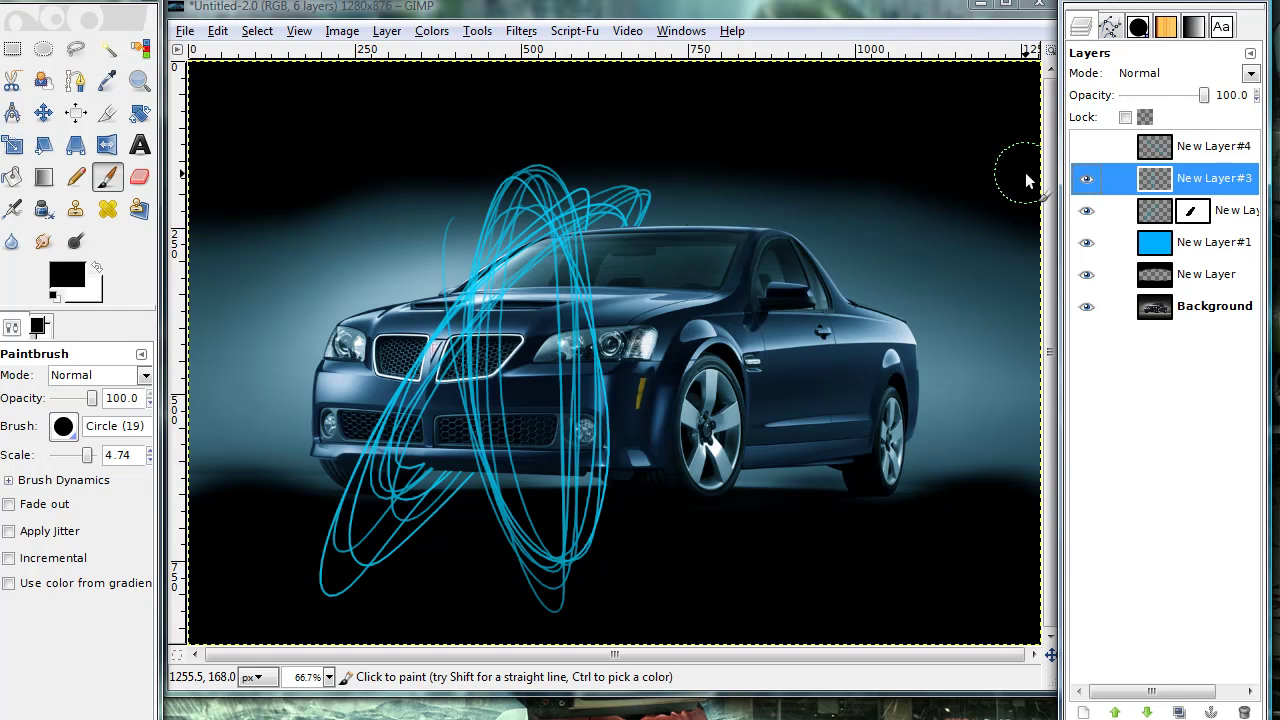
right_click(1168, 182)
left_click(1235, 440)
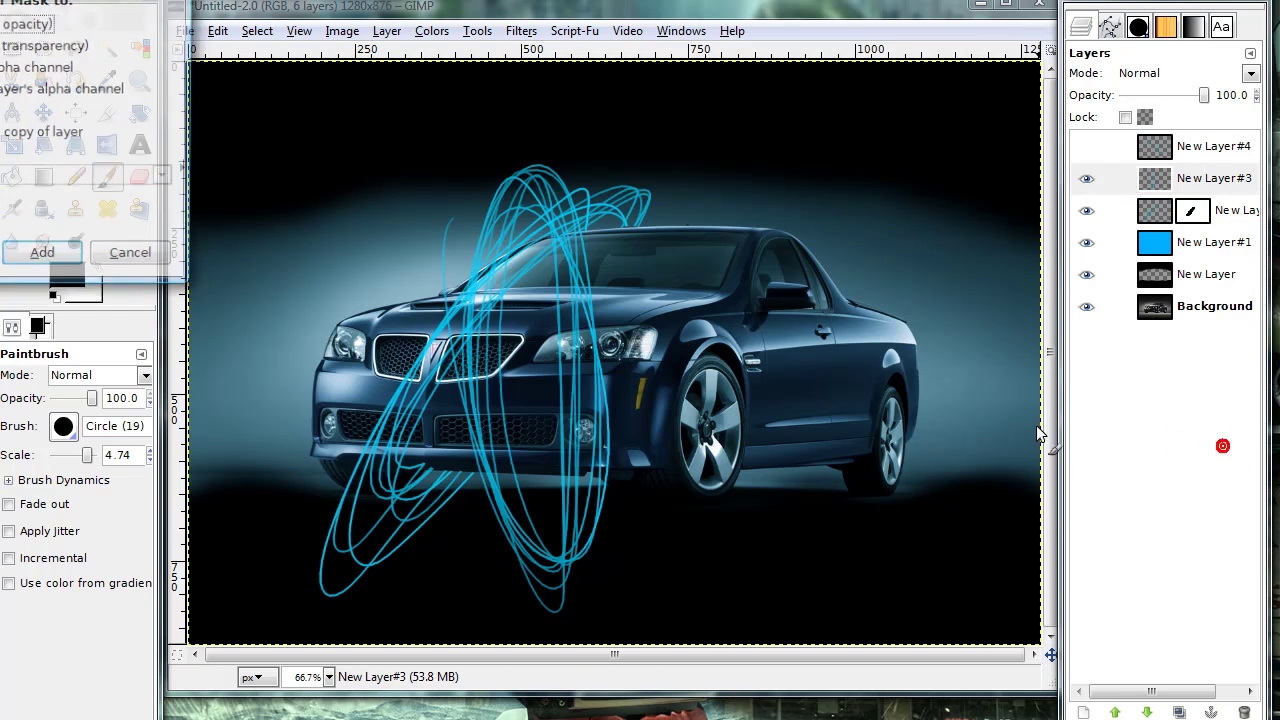
left_click(45, 262)
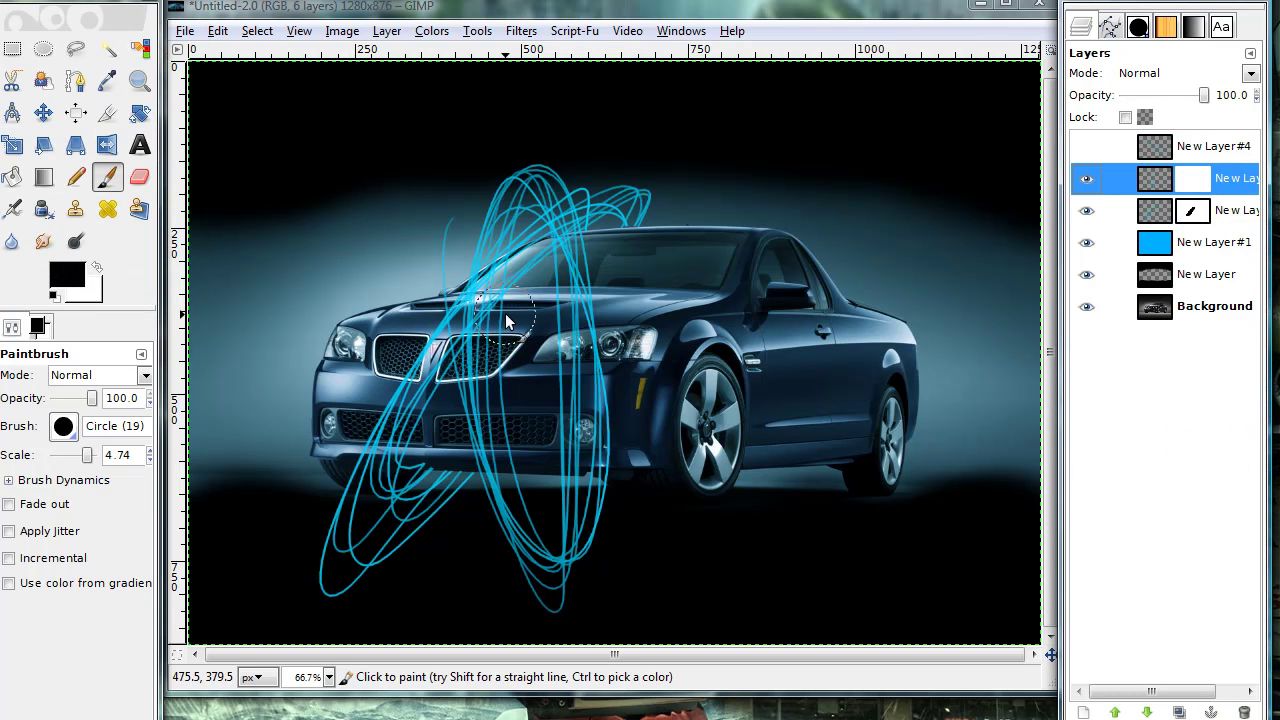
Mask the loop strokes near the hood and lower grille, then show New Layer#4
left_click(507, 292)
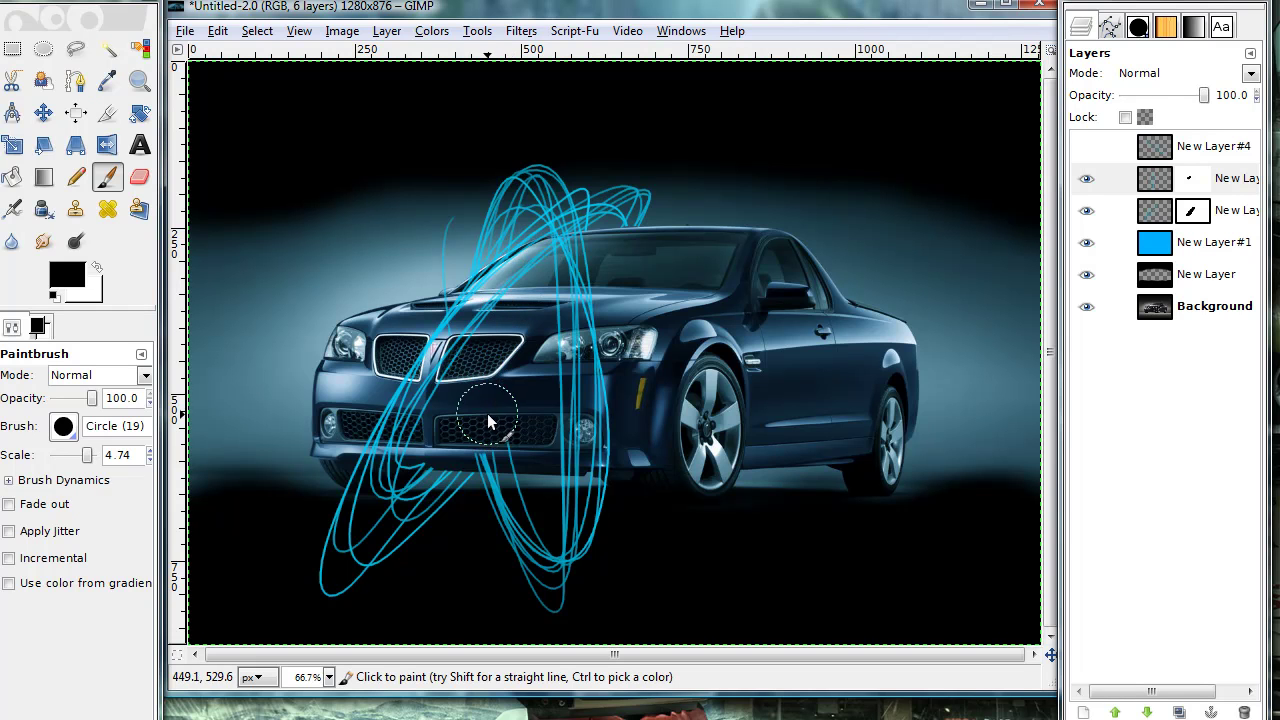
left_click(508, 445)
left_click(1086, 146)
Add a white layer mask to New Layer#4
right_click(1178, 147)
left_click(1245, 407)
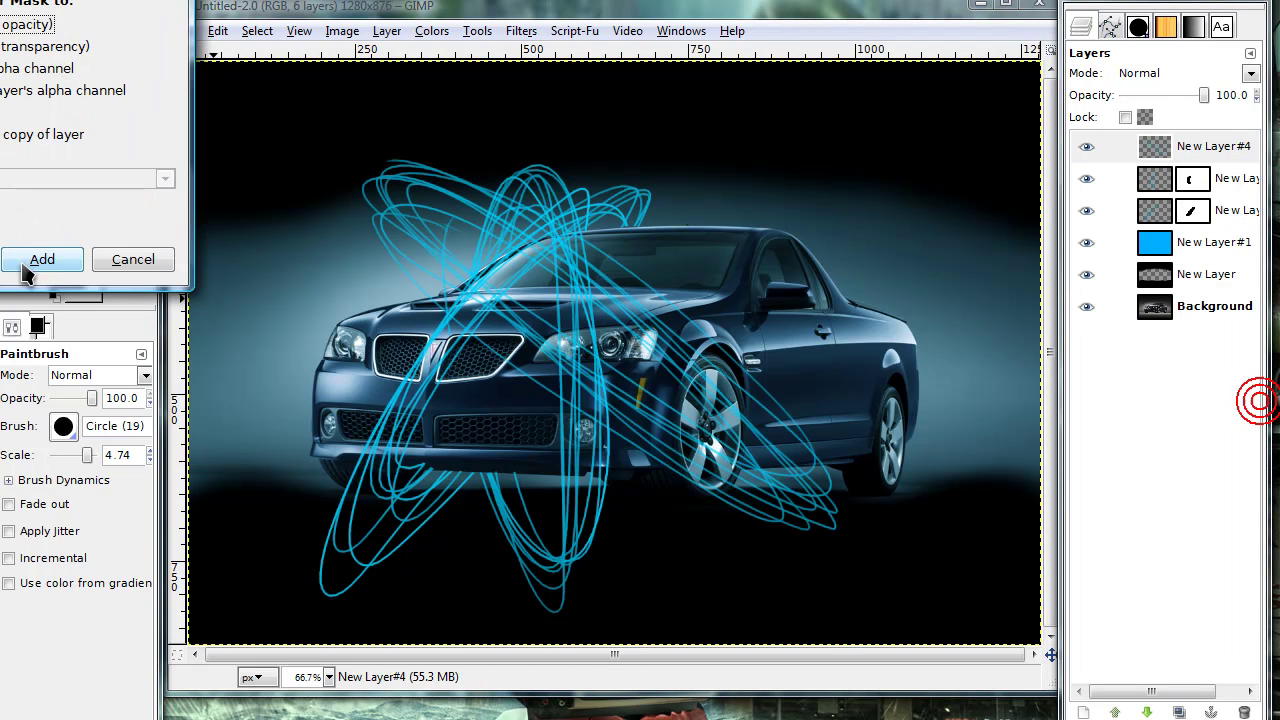
left_click(31, 263)
Paint black on the mask to hide loop strokes in front of and over the front wheel
mouse_move(597, 403)
left_mouse_down()
mouse_move(690, 442)
mouse_move(703, 478)
left_mouse_up()
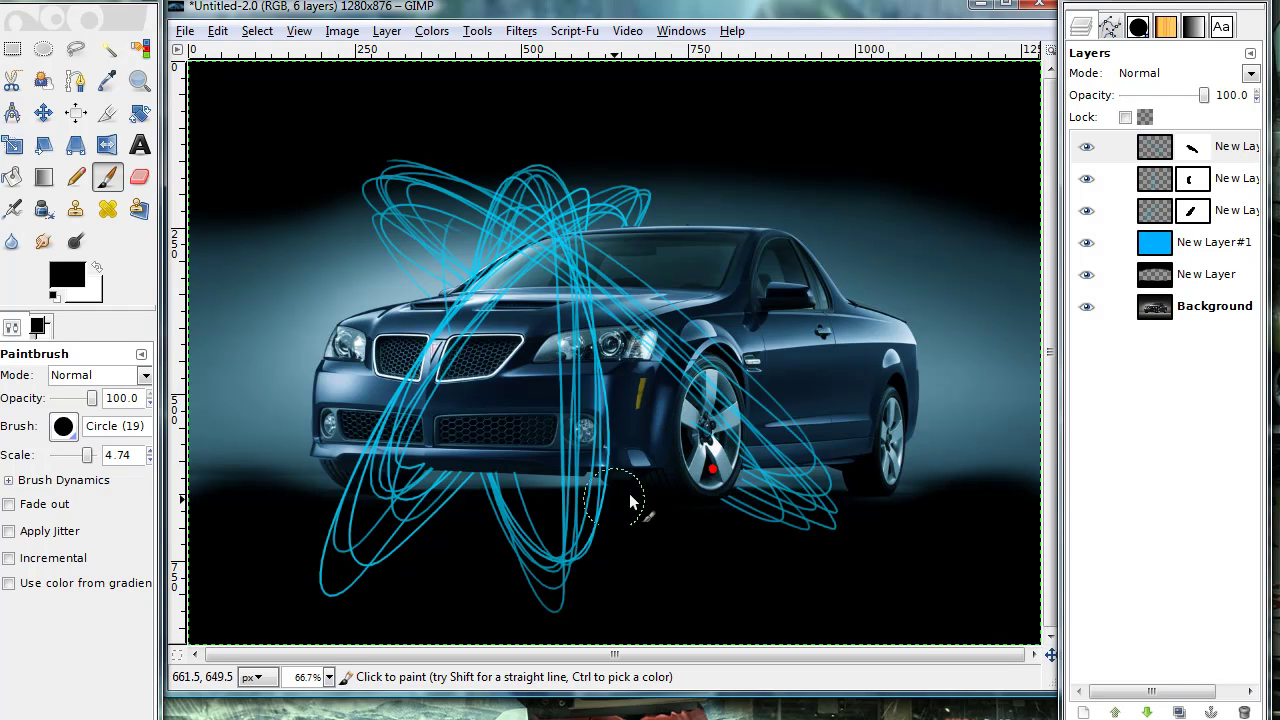
left_click(708, 469)
scroll(682, 463, "up", 3, "ctrl")
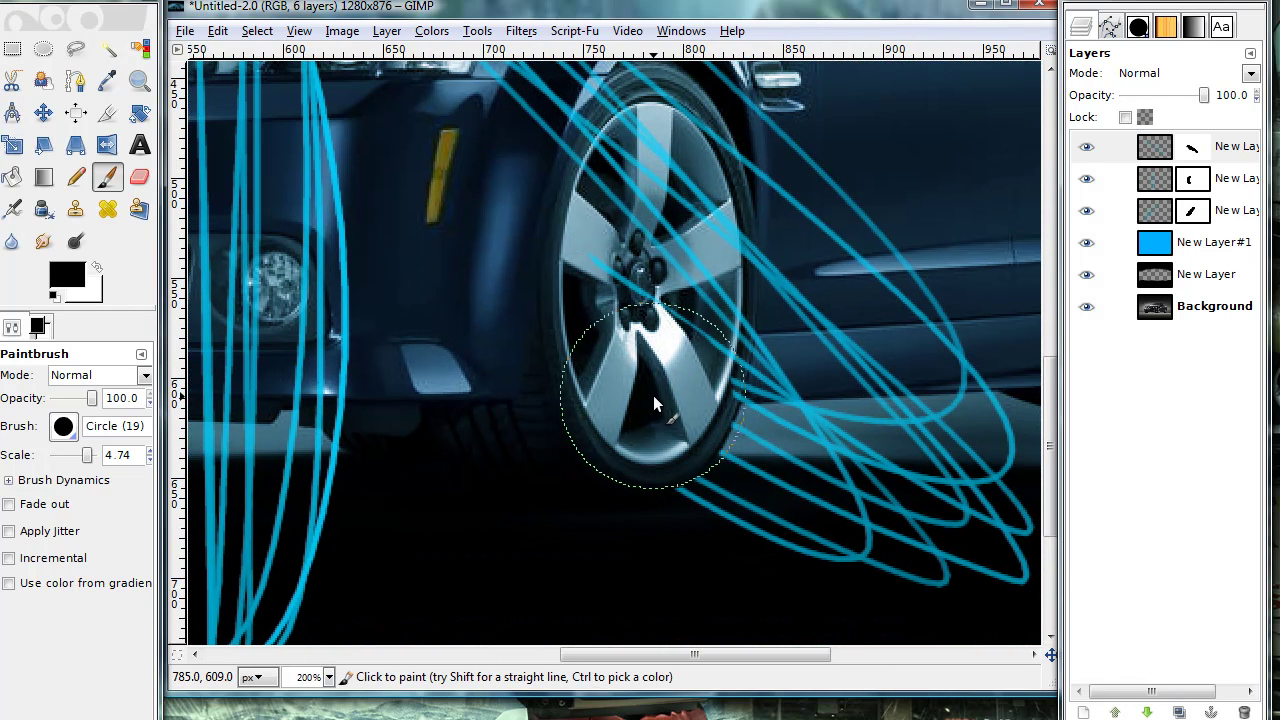
left_click(654, 395)
left_click(650, 392)
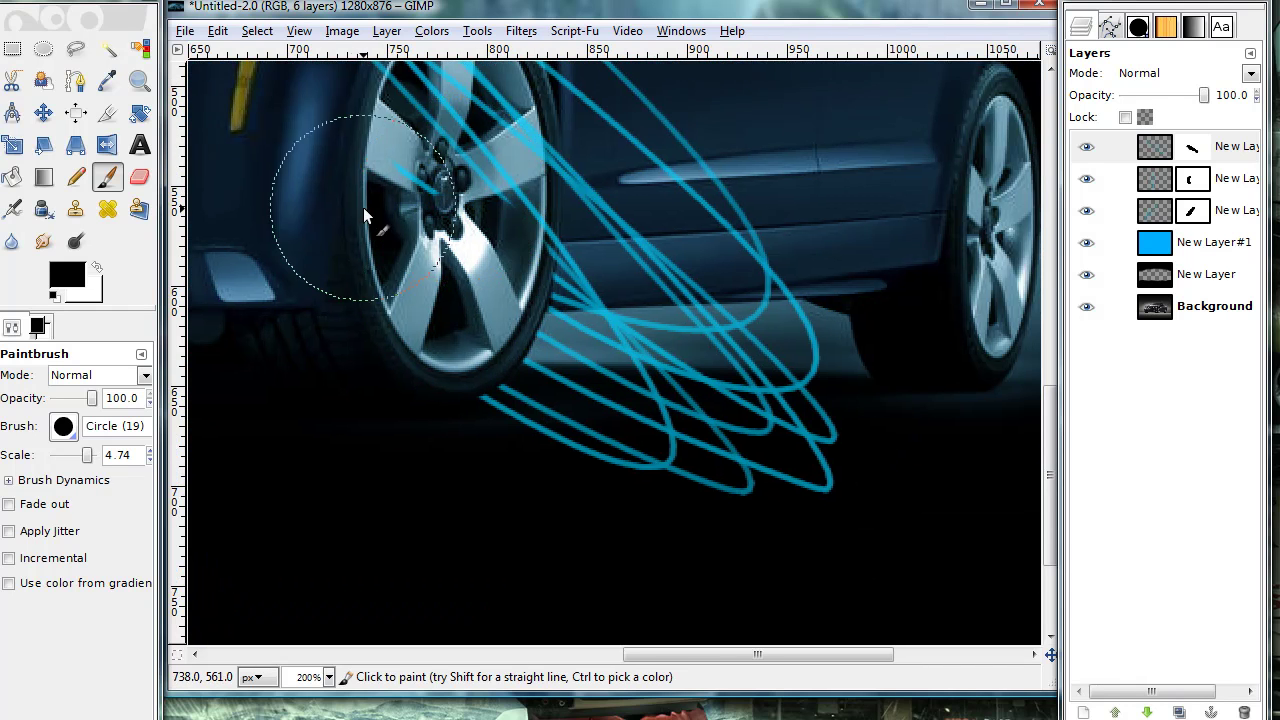
left_click(357, 212)
mouse_move(733, 293)
left_mouse_down()
mouse_move(737, 391)
mouse_move(880, 398)
mouse_move(700, 245)
mouse_move(692, 252)
left_mouse_up()
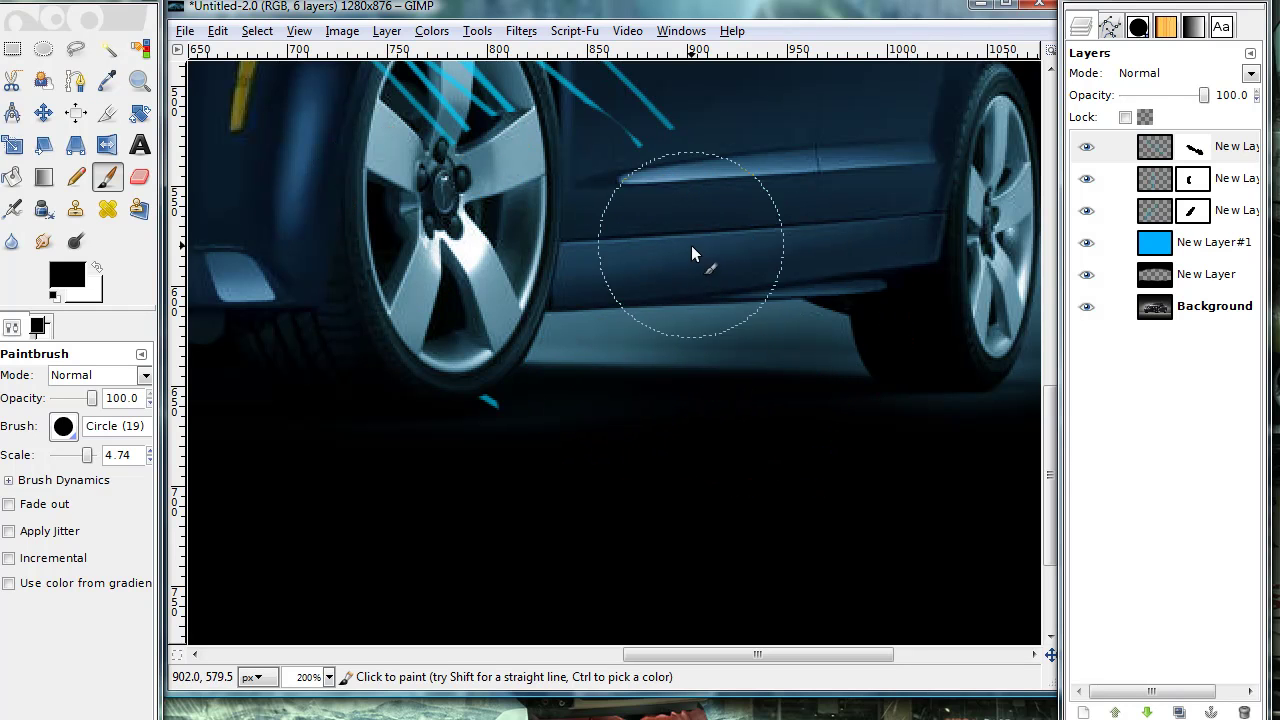
Switch to white and restore the loop strokes beside the door and sill
left_click(97, 268)
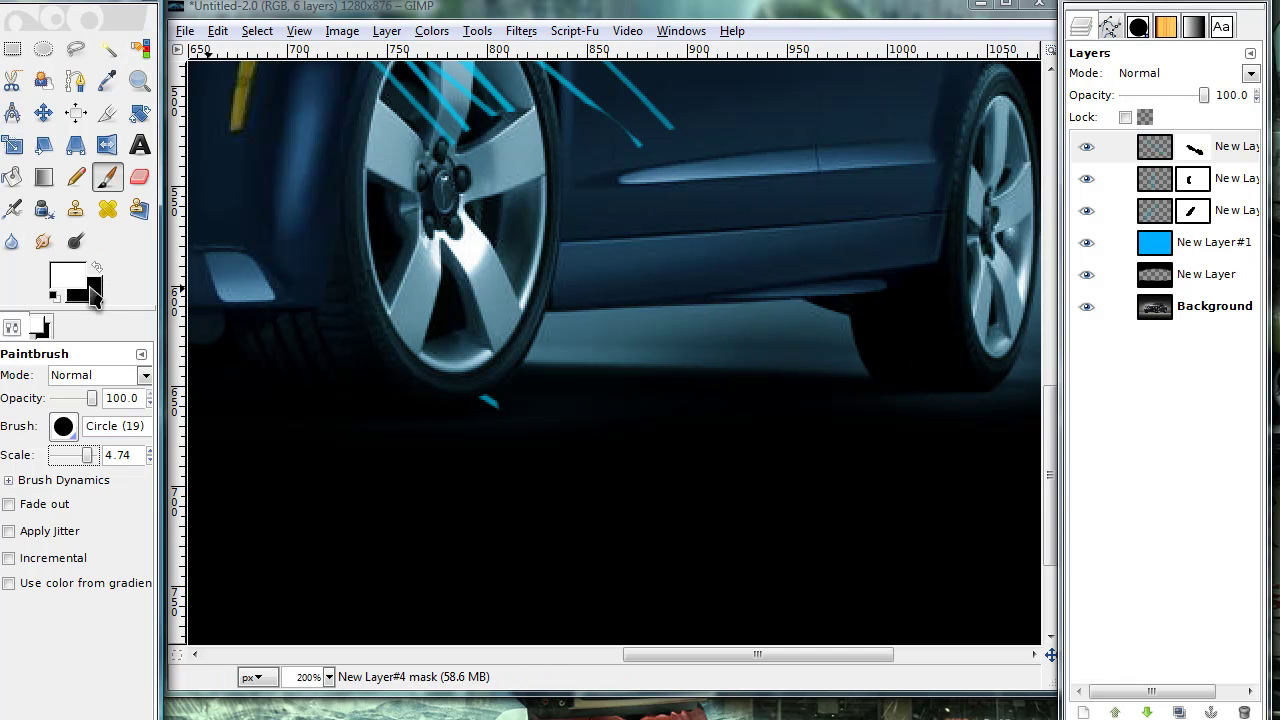
mouse_move(785, 275)
left_mouse_down()
mouse_move(675, 256)
mouse_move(653, 149)
mouse_move(690, 221)
mouse_move(685, 340)
mouse_move(703, 373)
mouse_move(812, 410)
mouse_move(717, 494)
mouse_move(661, 514)
mouse_move(628, 462)
mouse_move(573, 448)
left_mouse_up()
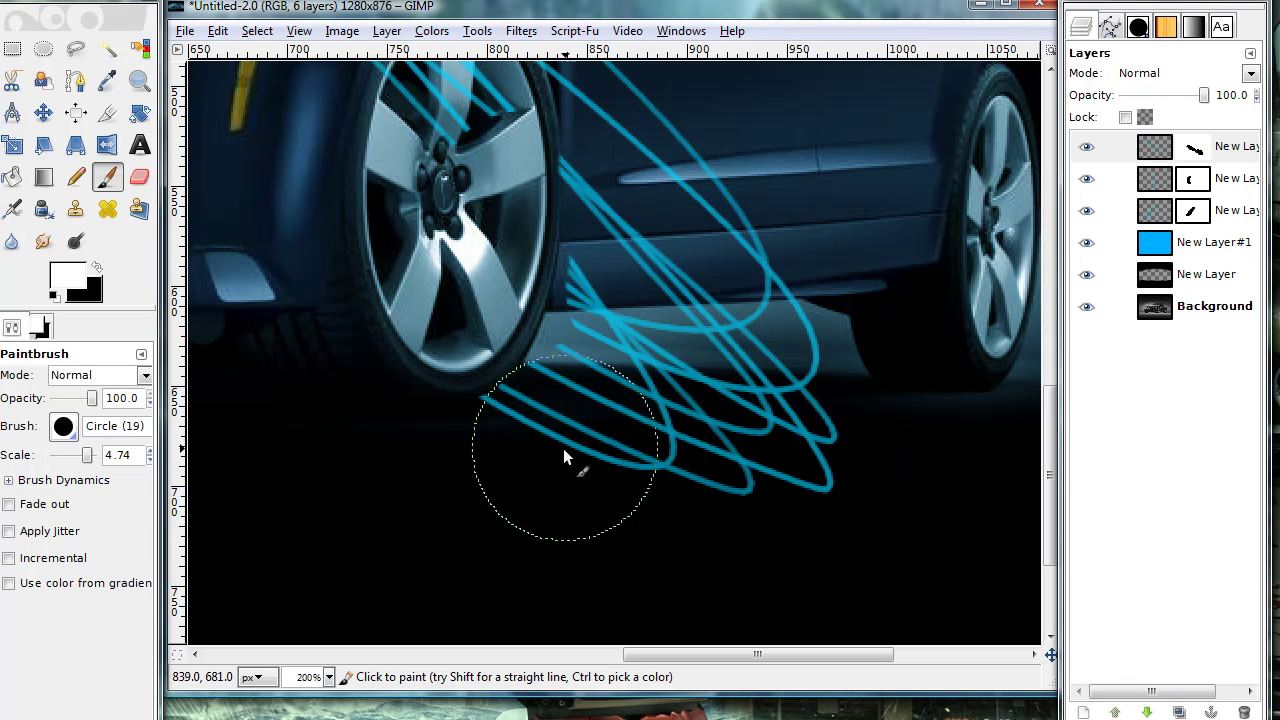
left_click_drag(620, 367, 650, 304)
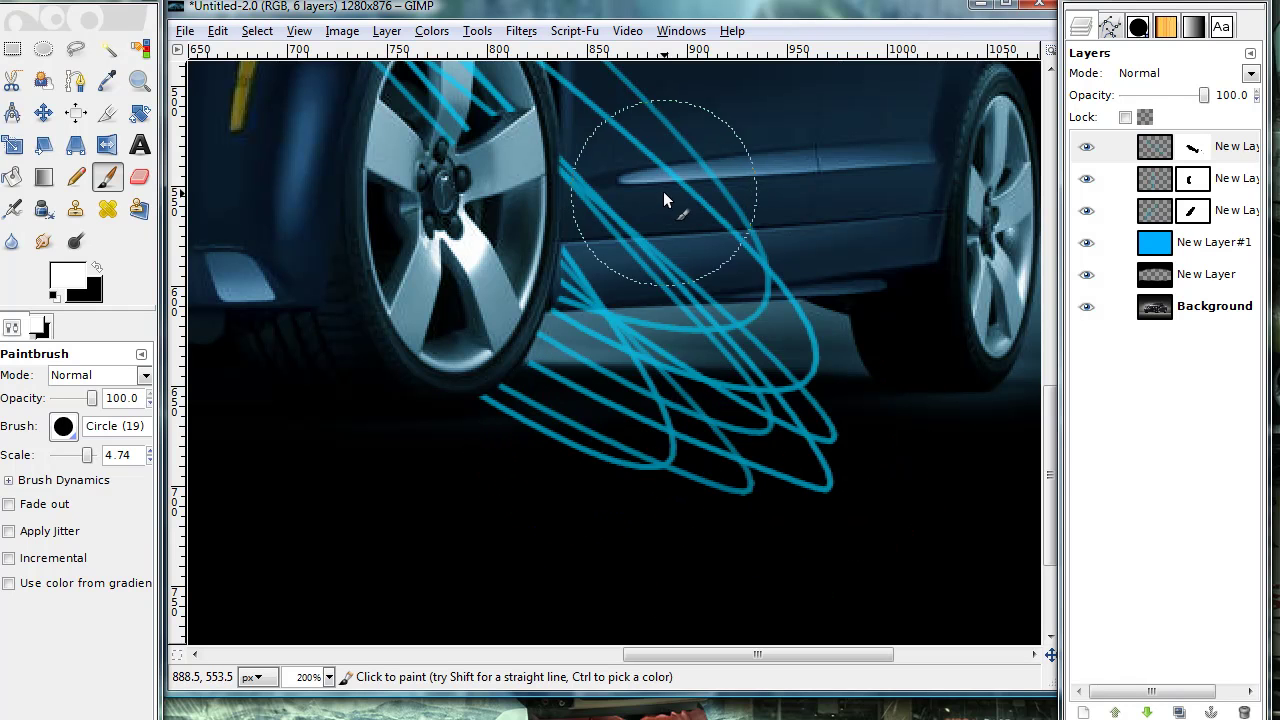
scroll(668, 215, "down", 3)
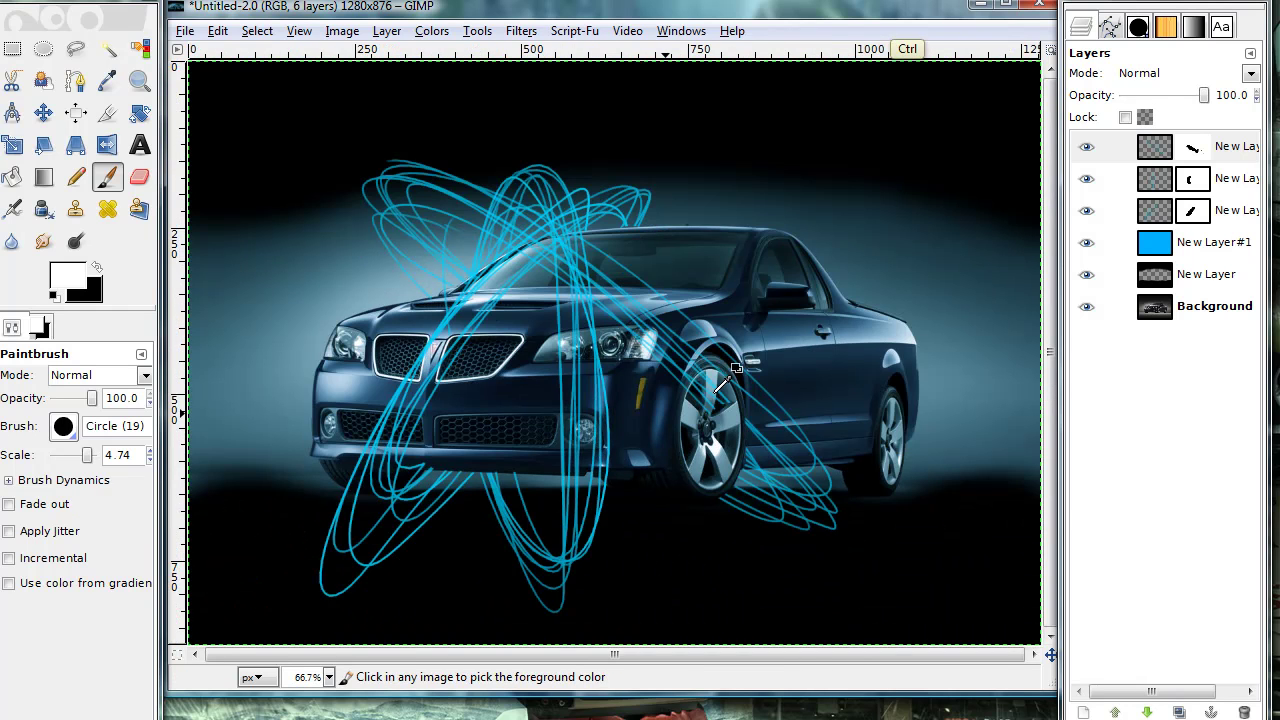
Merge the top two cyan loop layers down into New Layer#2, then toggle its visibility to check
scroll(700, 400, "right", 2)
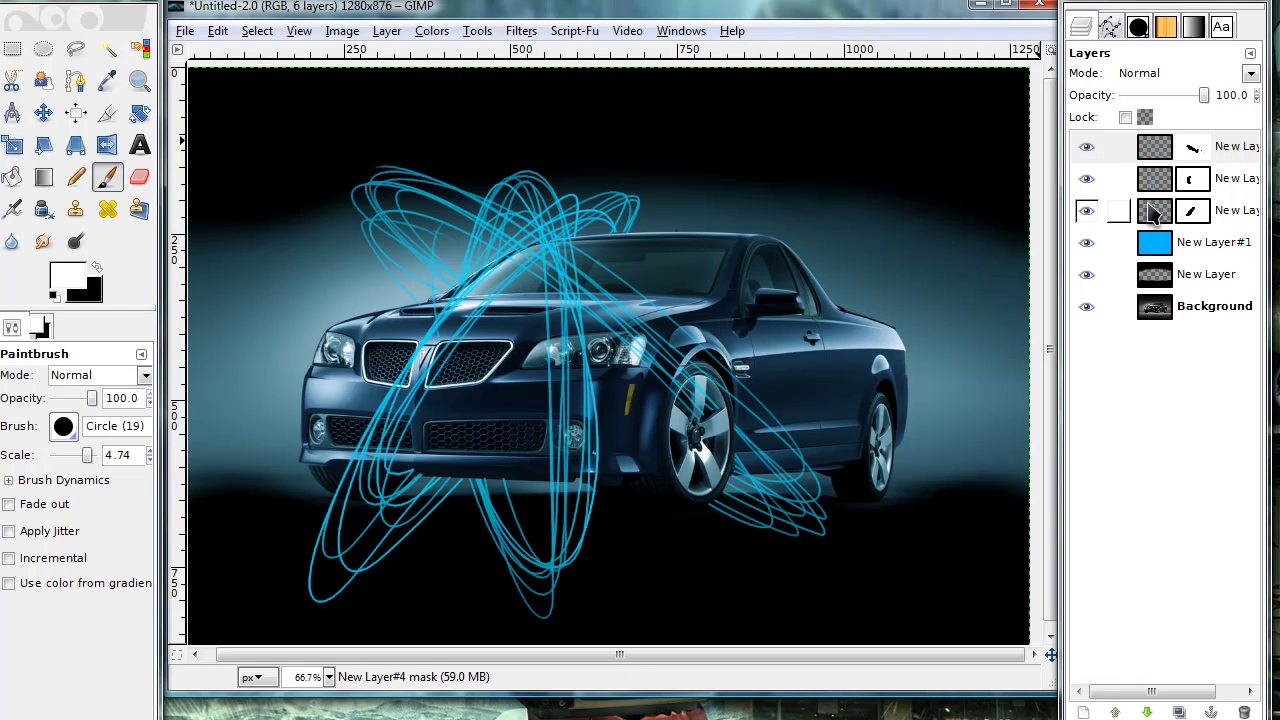
right_click(1168, 152)
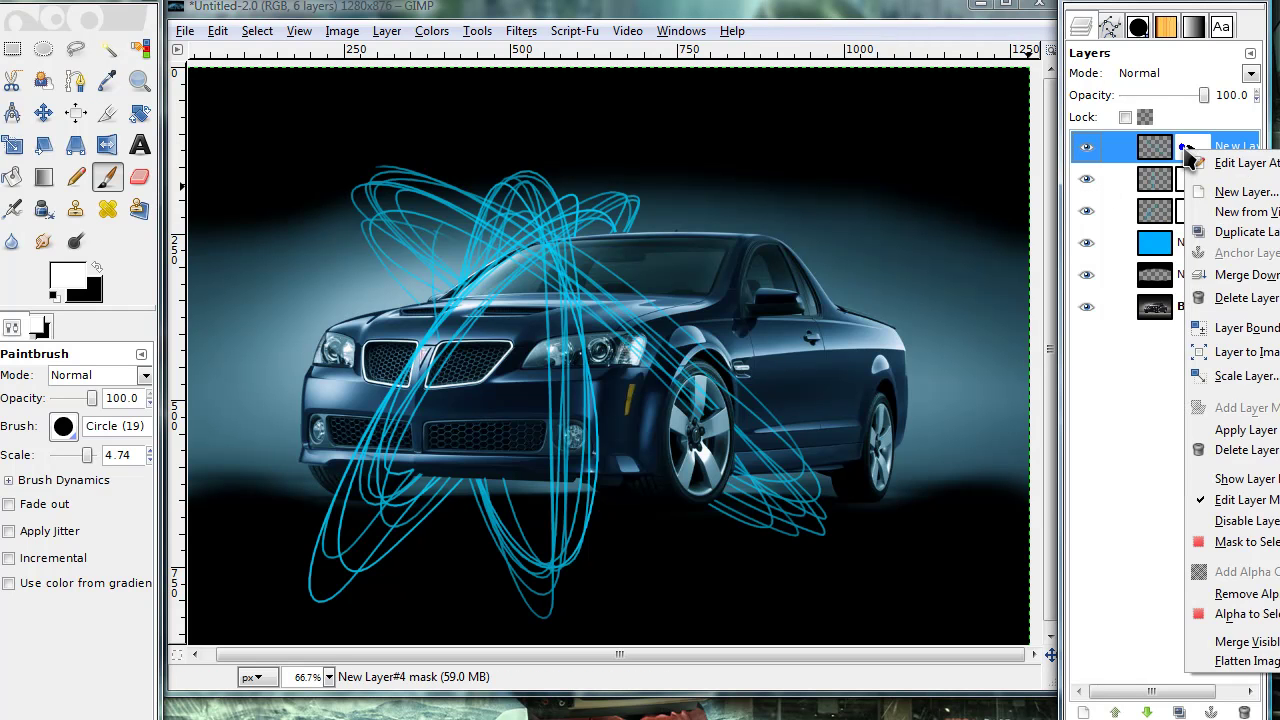
left_click(1228, 272)
right_click(1182, 150)
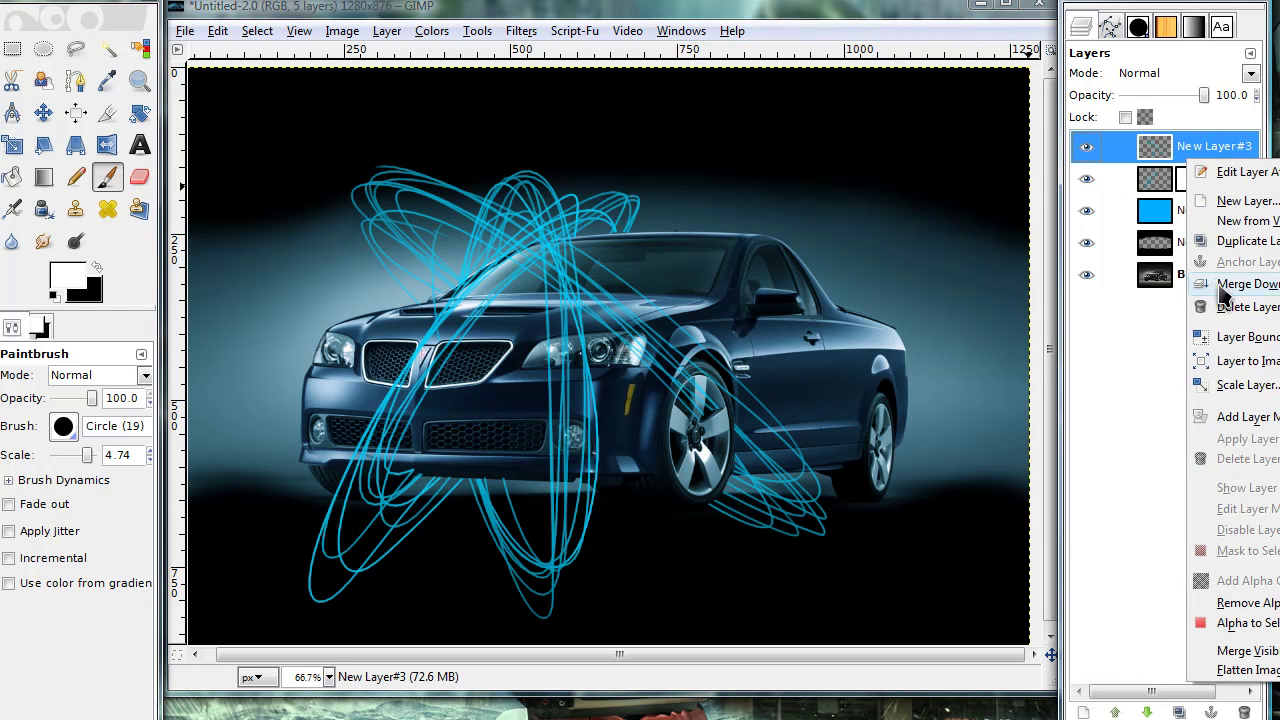
left_click(1220, 285)
left_click(1088, 148)
left_click(1088, 148)
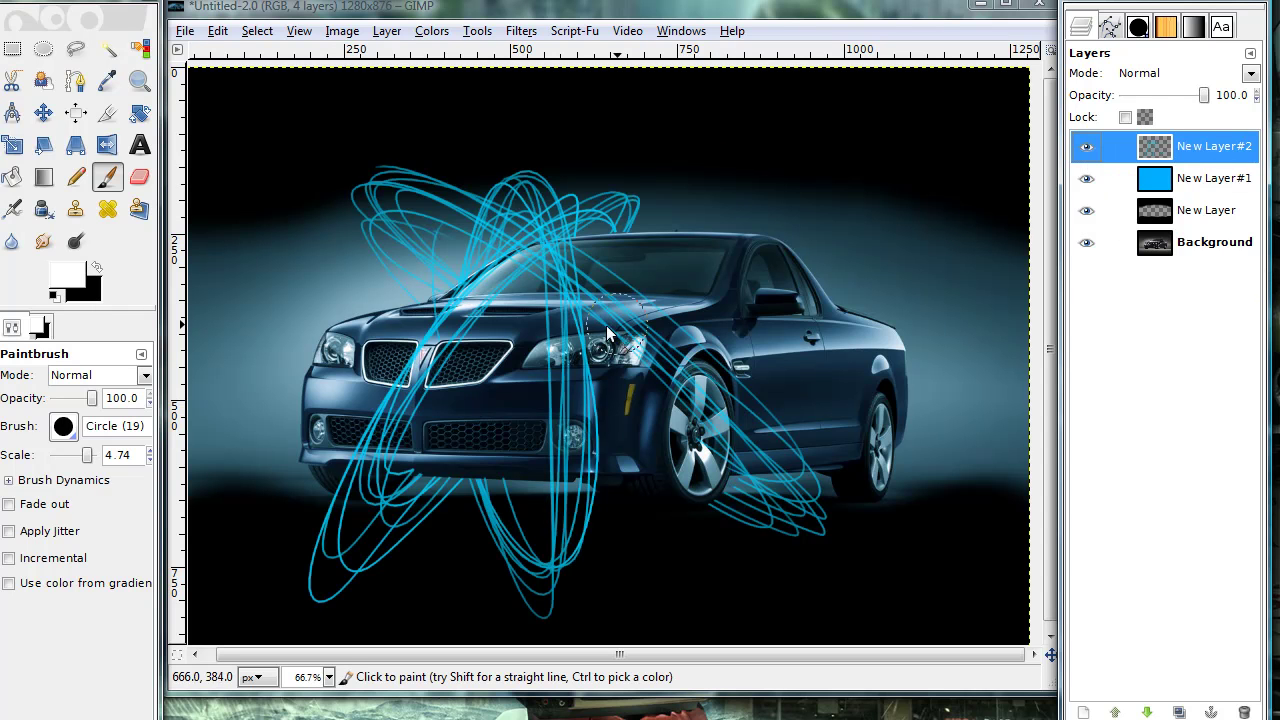
Compare New Layer#2's loops on and off, then duplicate the loop layer
left_click(1086, 147)
left_click(1084, 147)
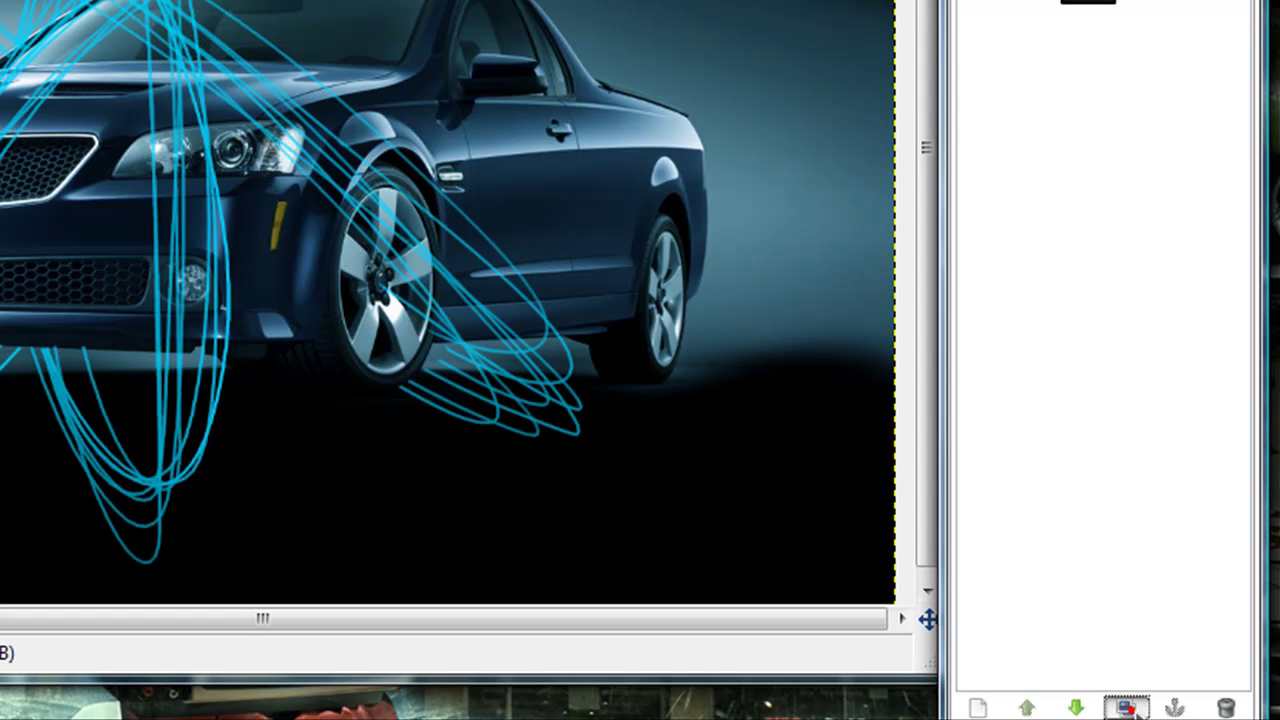
left_click(1127, 708)
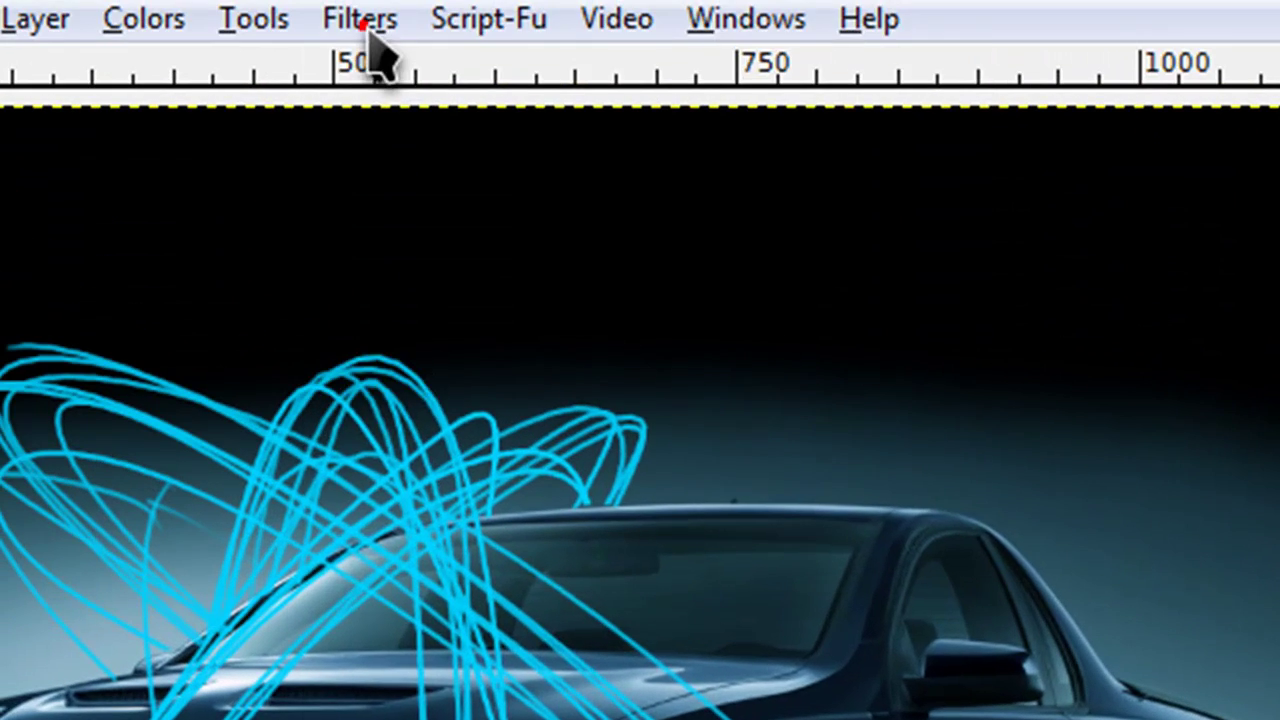
Apply a Gaussian blur with the radius raised to 10 px to the copied loops
left_click(362, 22)
mouse_move(437, 262)
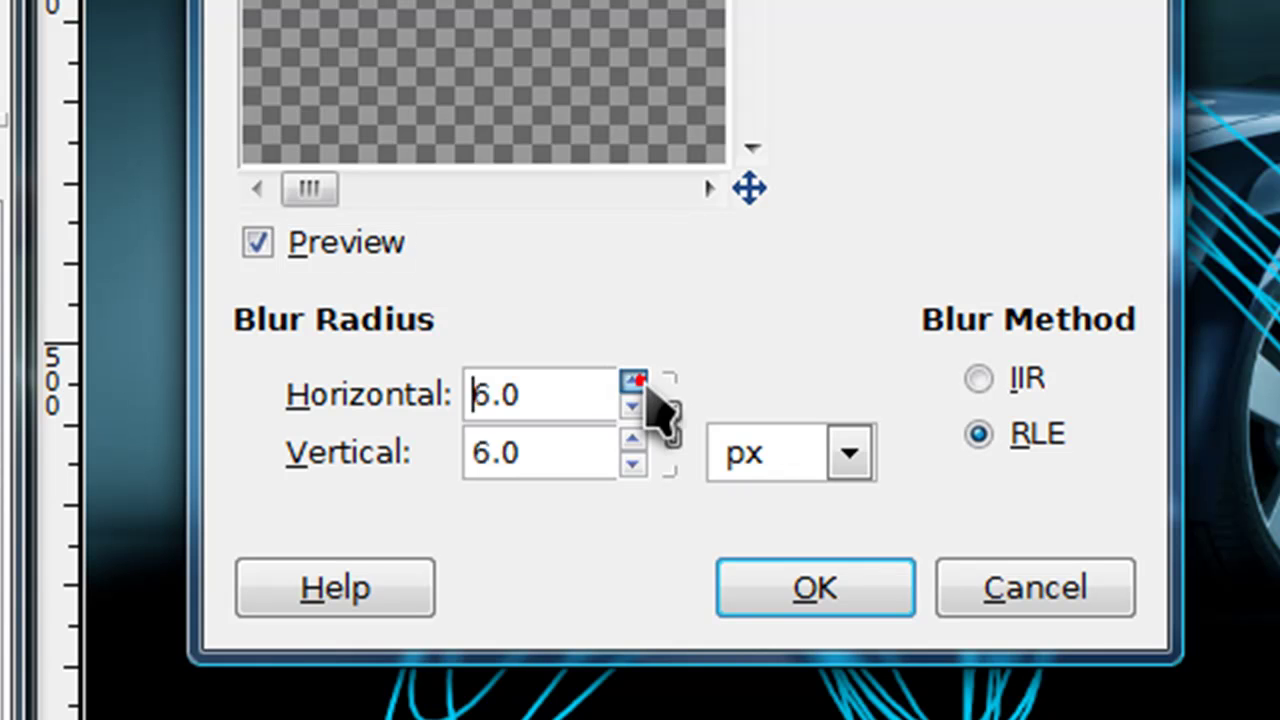
left_click(632, 381)
left_click(632, 381)
left_click(632, 381)
left_click(632, 381)
left_click(895, 588)
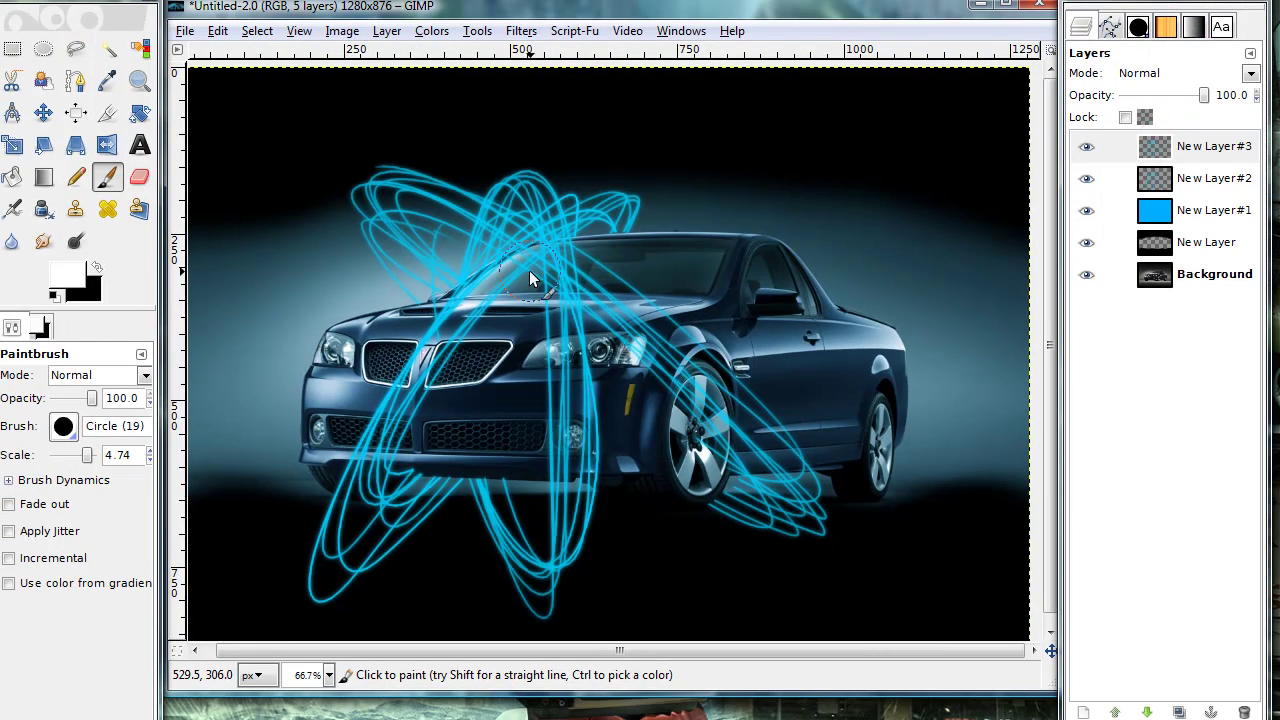
scroll(521, 272, "up", 1)
scroll(500, 298, "down", 2)
scroll(502, 304, "up", 2)
scroll(502, 305, "up", 1)
scroll(502, 299, "down", 3)
scroll(515, 280, "down", 2)
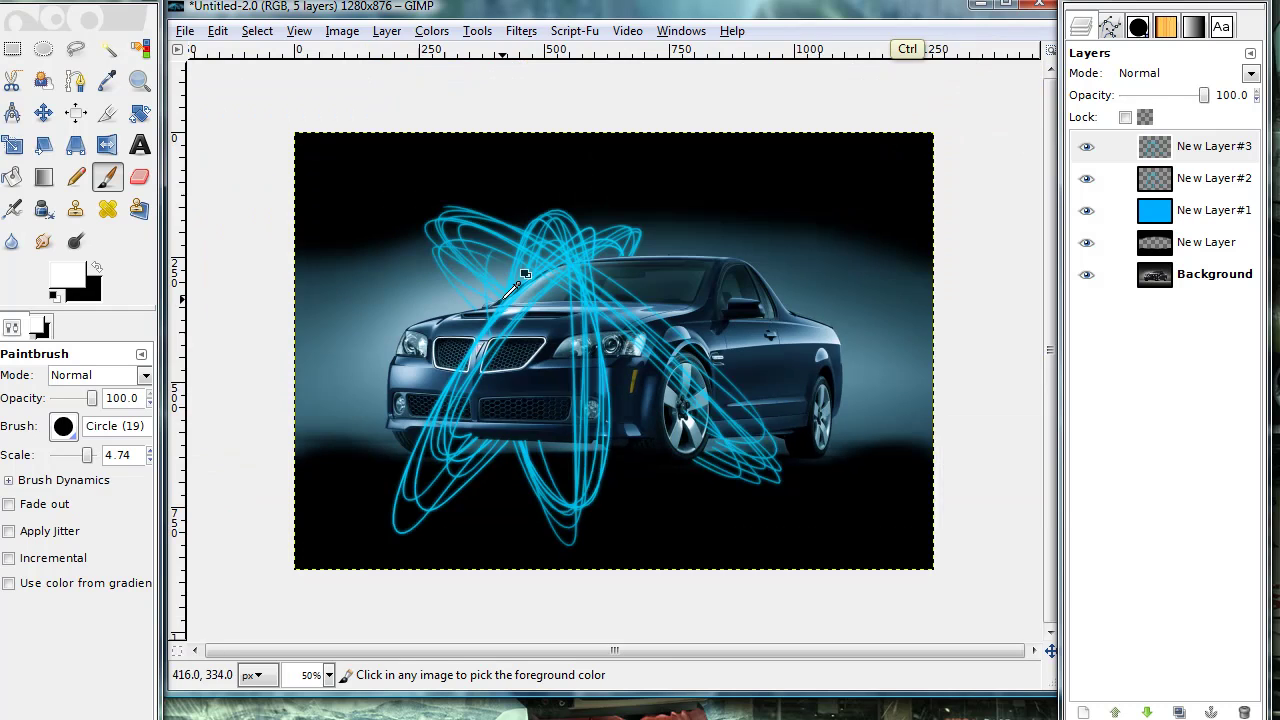
scroll(503, 299, "up", 1)
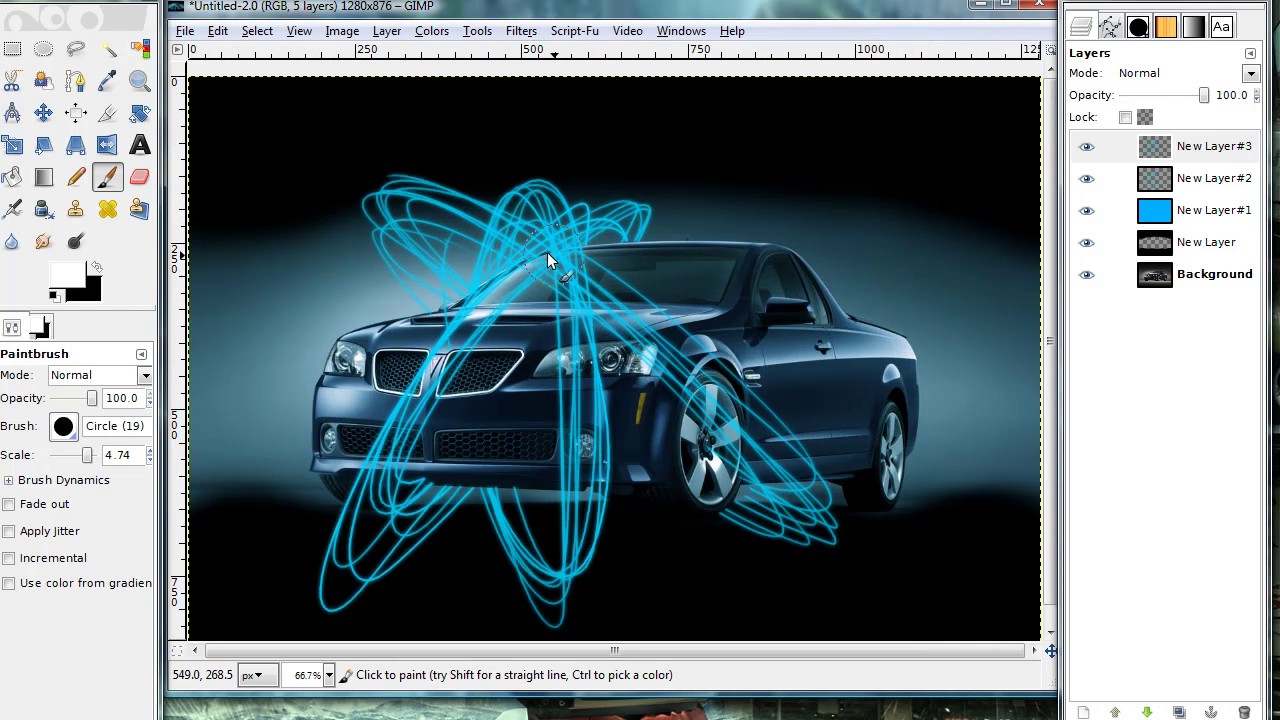
left_click(1086, 213)
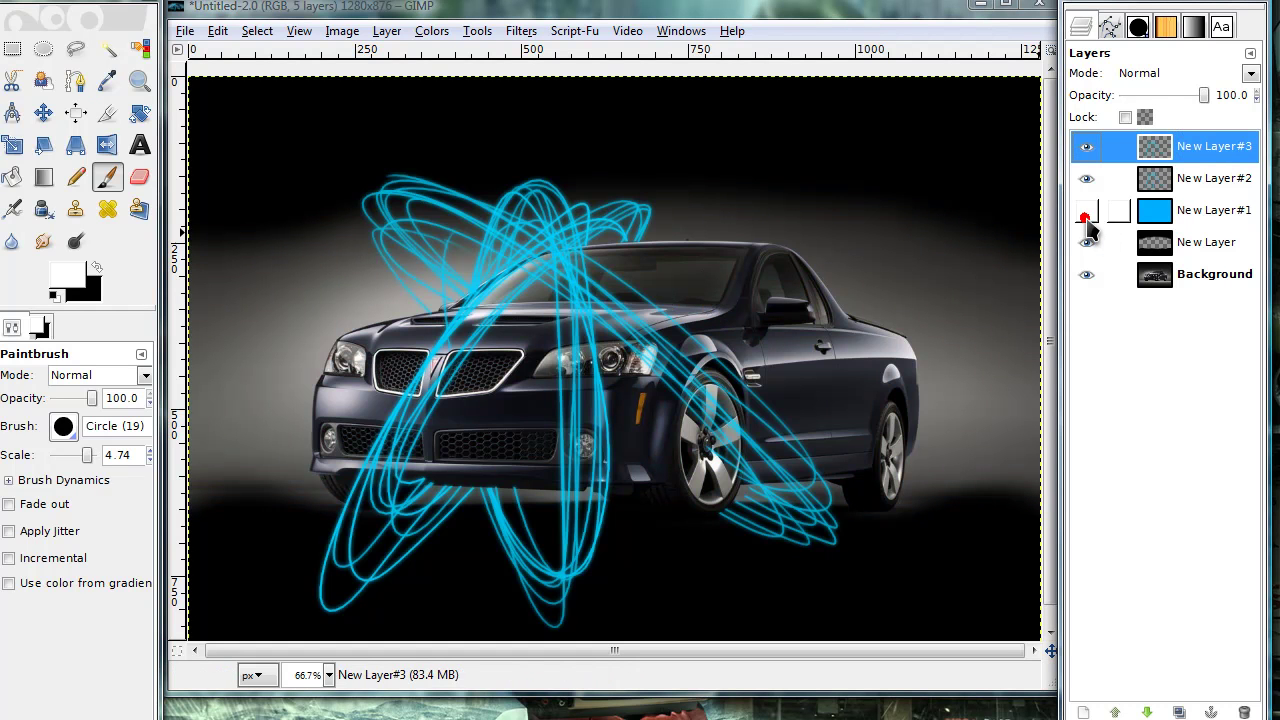
left_click(1087, 215)
left_click(1087, 215)
left_click(1087, 215)
left_click(1088, 215)
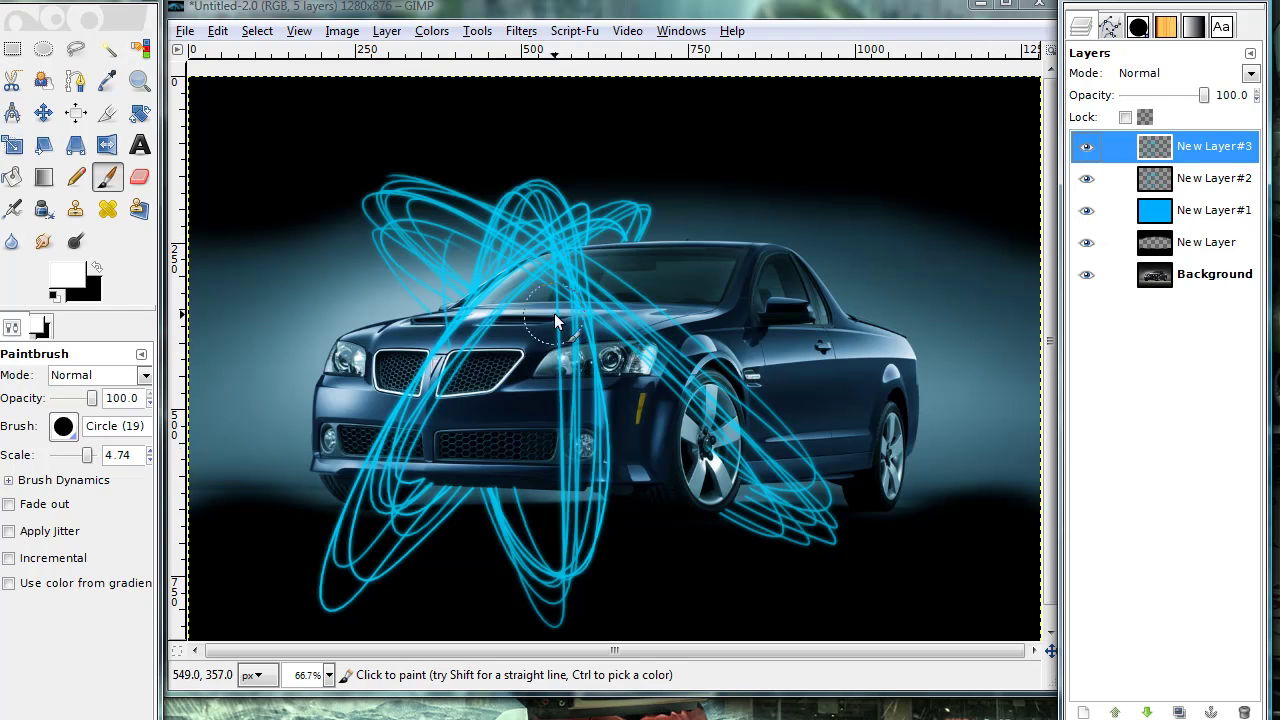